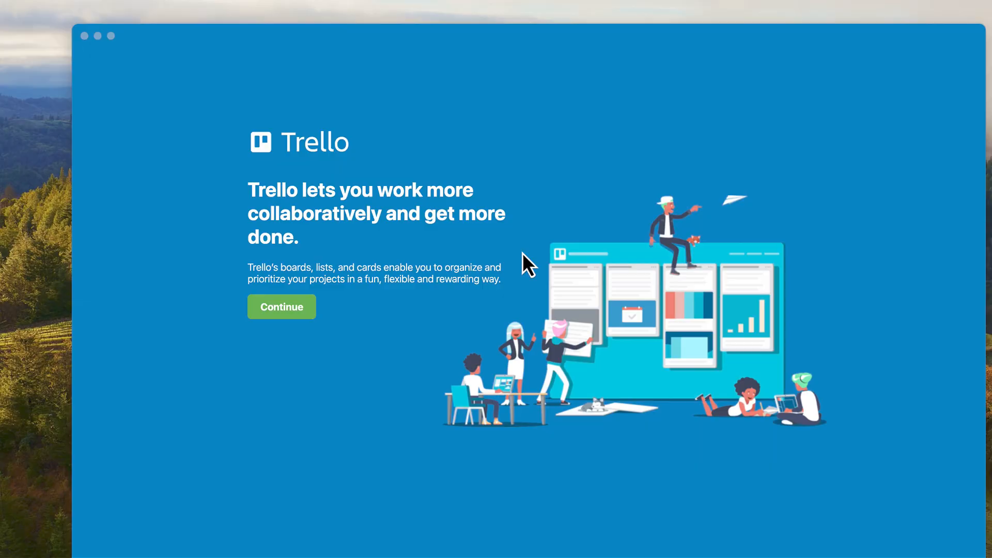
Continue to sign-up and create a new Trello account using the existing Atlassian account
click(299, 313)
click(299, 312)
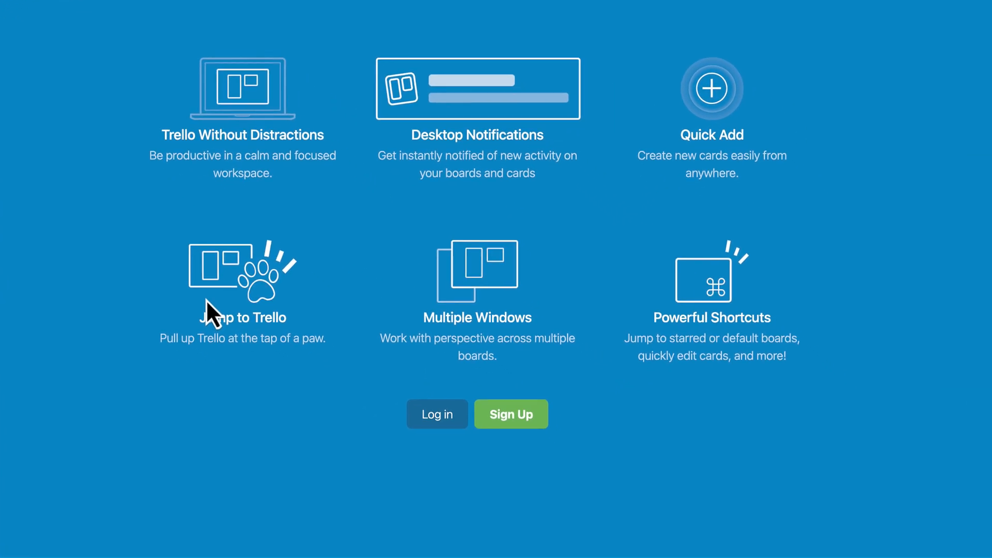
click(511, 418)
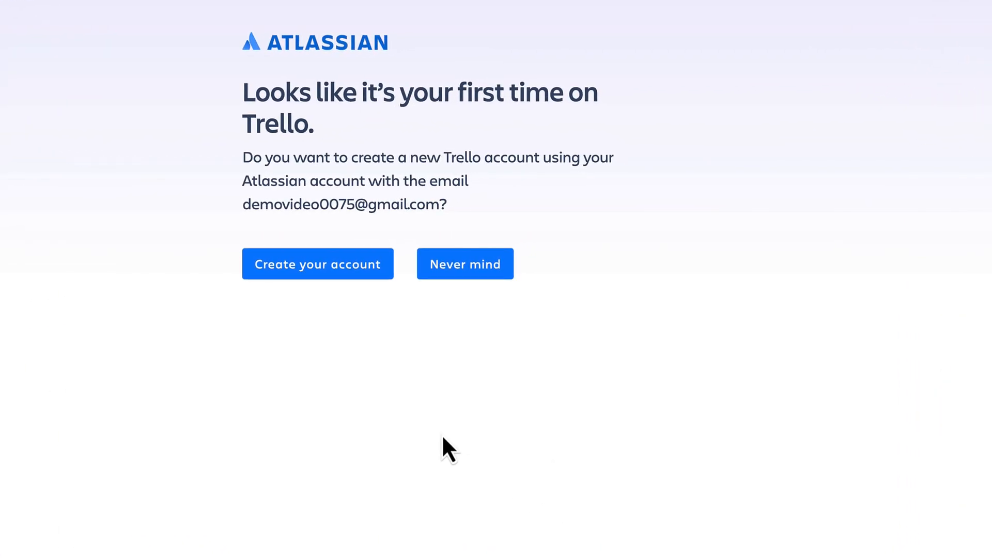
click(336, 273)
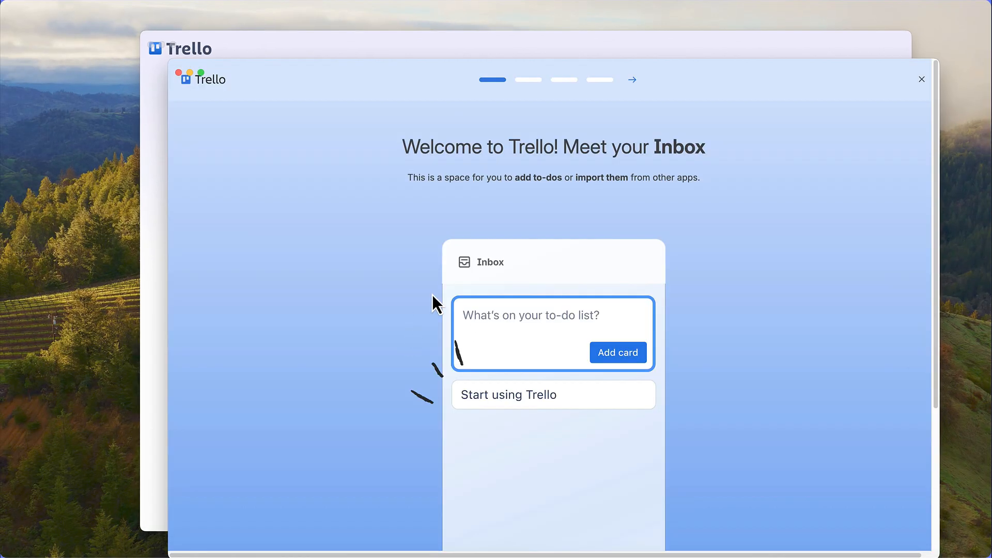
Go through all the Inbox and board welcome pages without adding a card, until the workspace opens
click(633, 83)
click(633, 84)
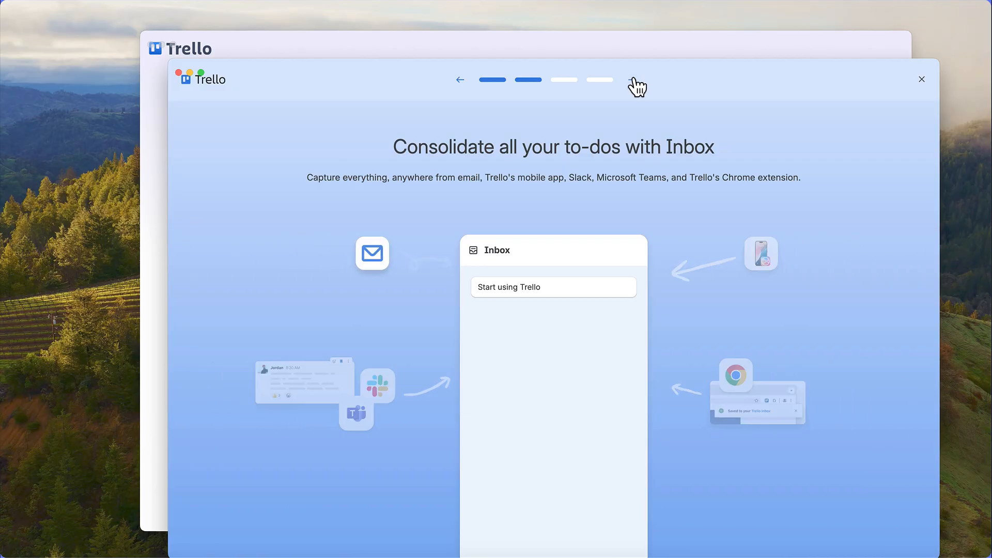
click(633, 83)
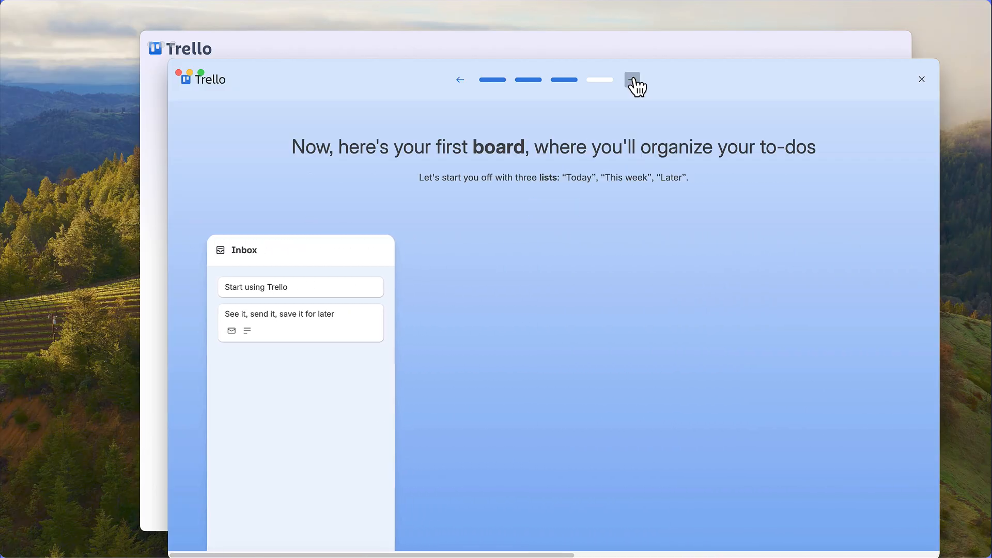
click(633, 82)
click(633, 83)
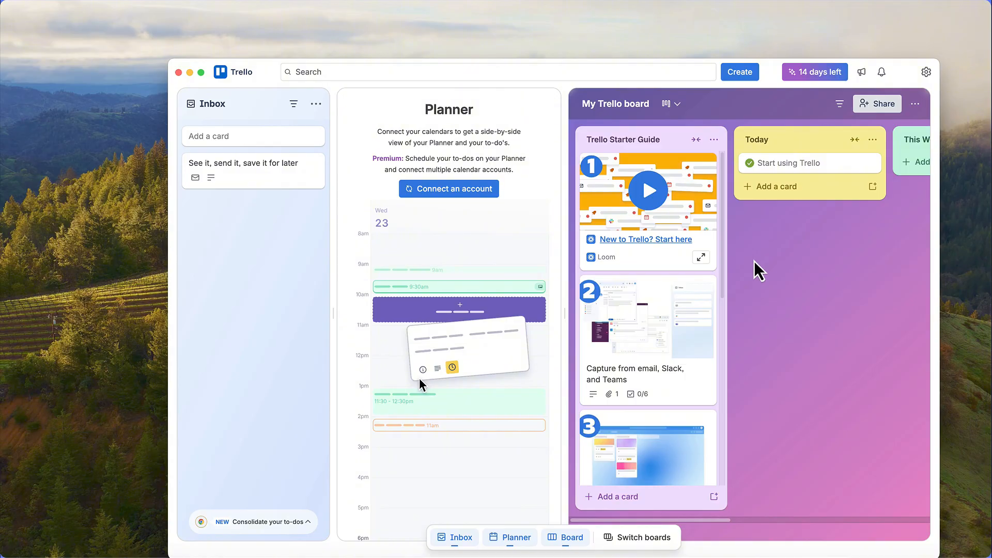
Move the app window higher on the desktop and look over all the lists of My Trello board
drag(773, 71, 749, 32)
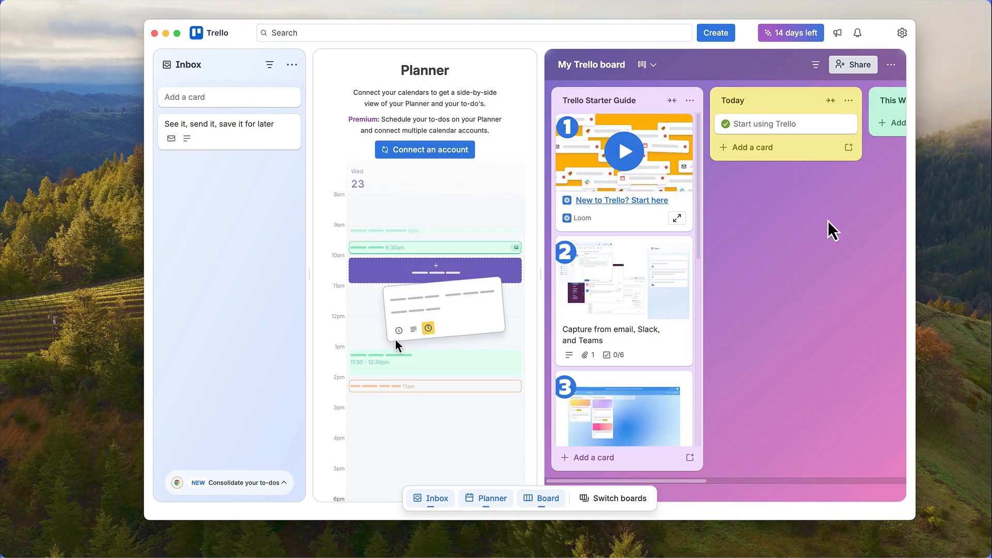
scroll(823, 306, right, 10)
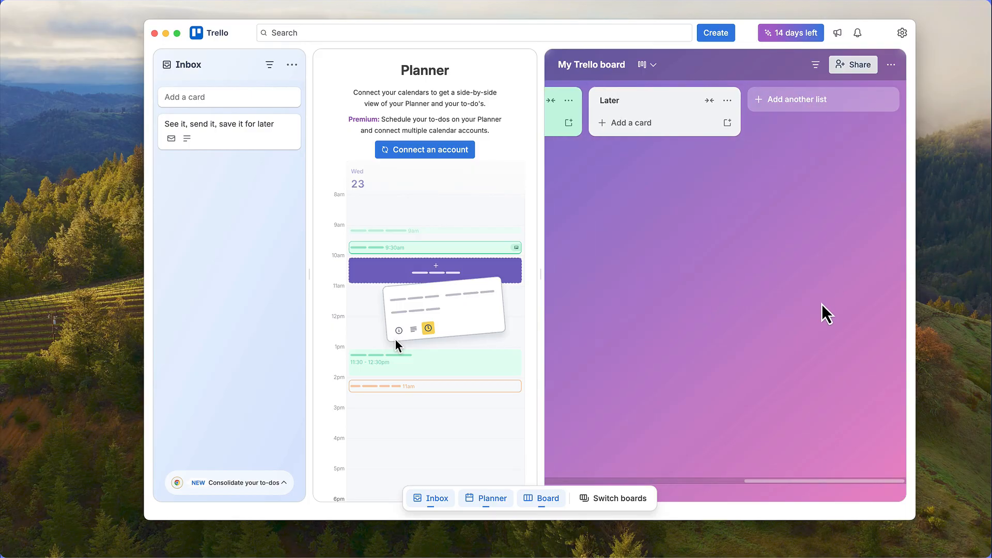
scroll(822, 306, left, 10)
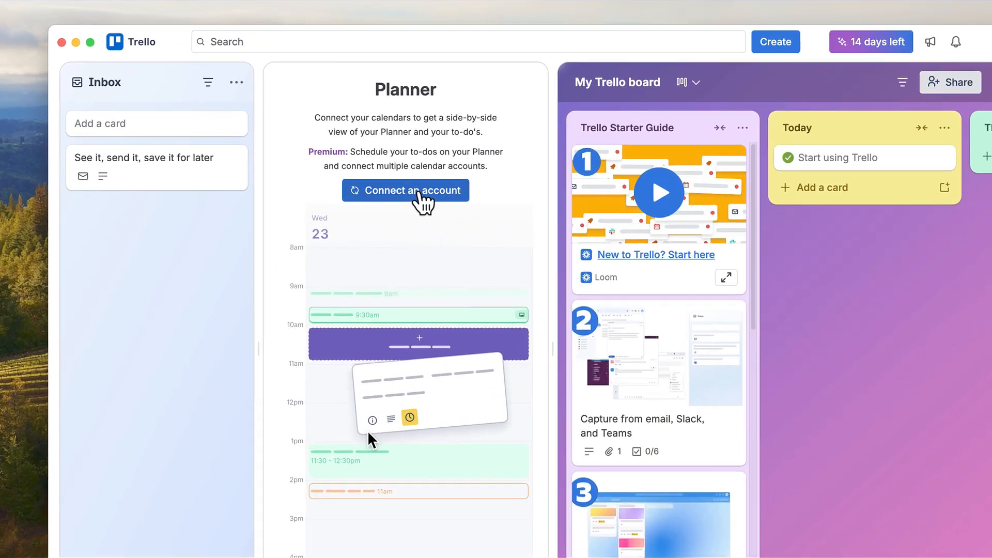
Connect a Google calendar account to the Planner
click(435, 150)
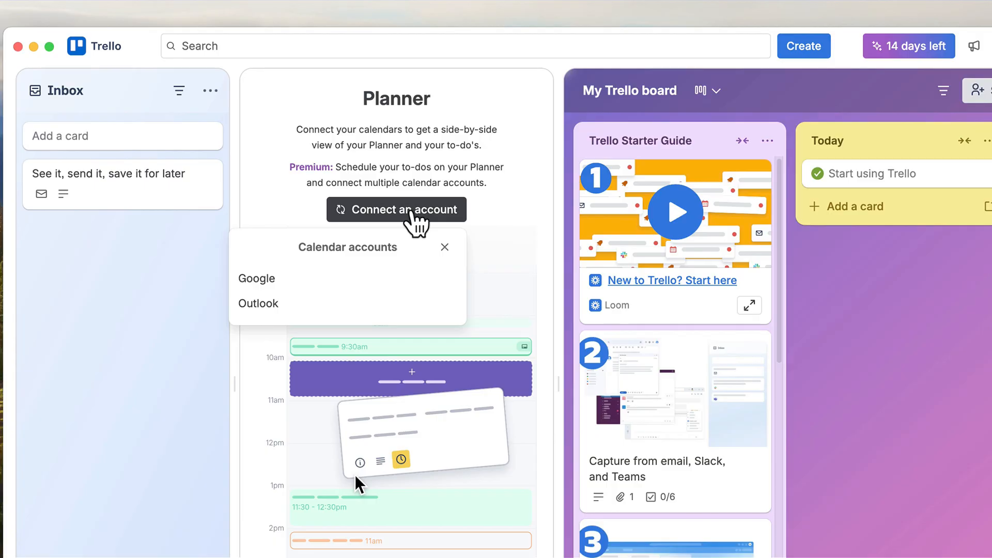
click(343, 282)
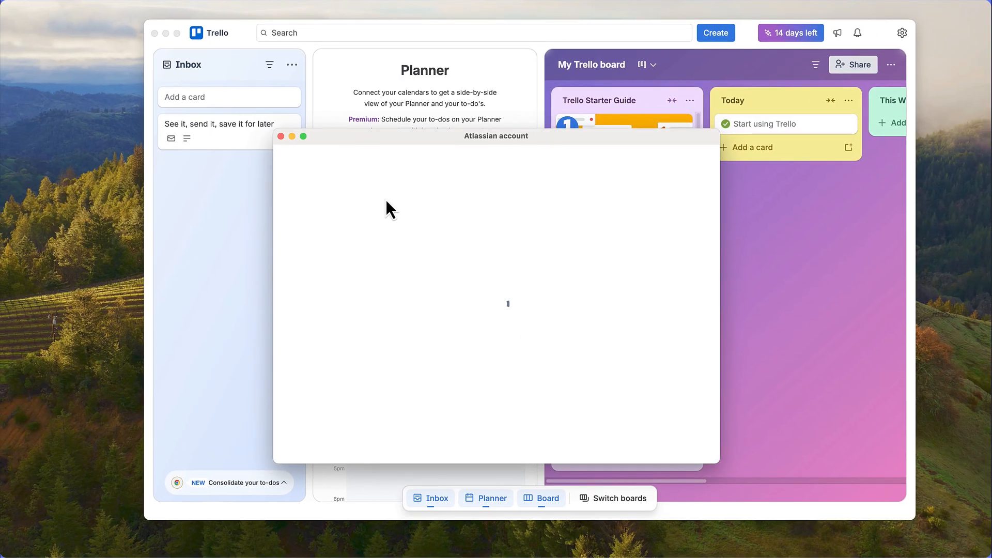
scroll(566, 341, down, 4)
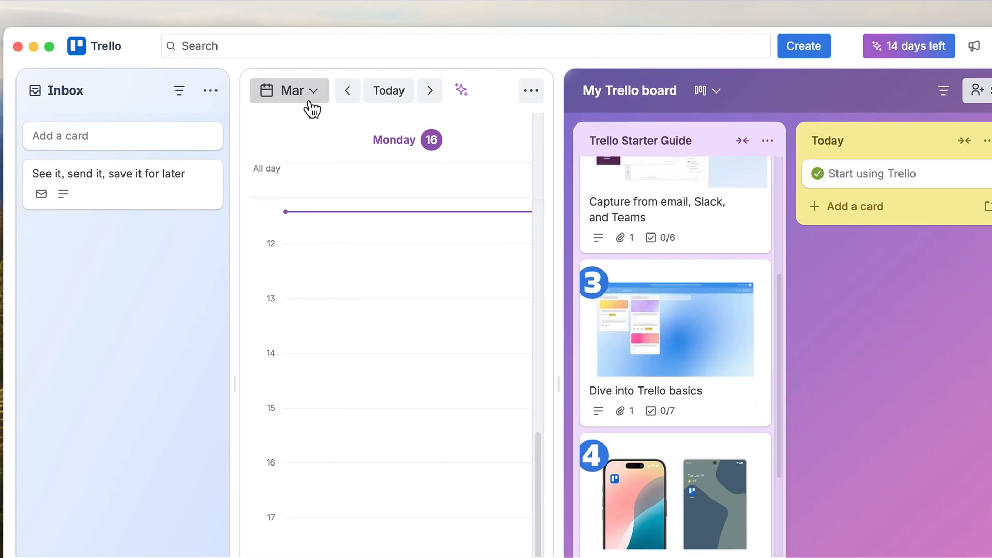
Check the next day, Tuesday 17, in the Planner and return to Monday 16
click(362, 71)
click(312, 103)
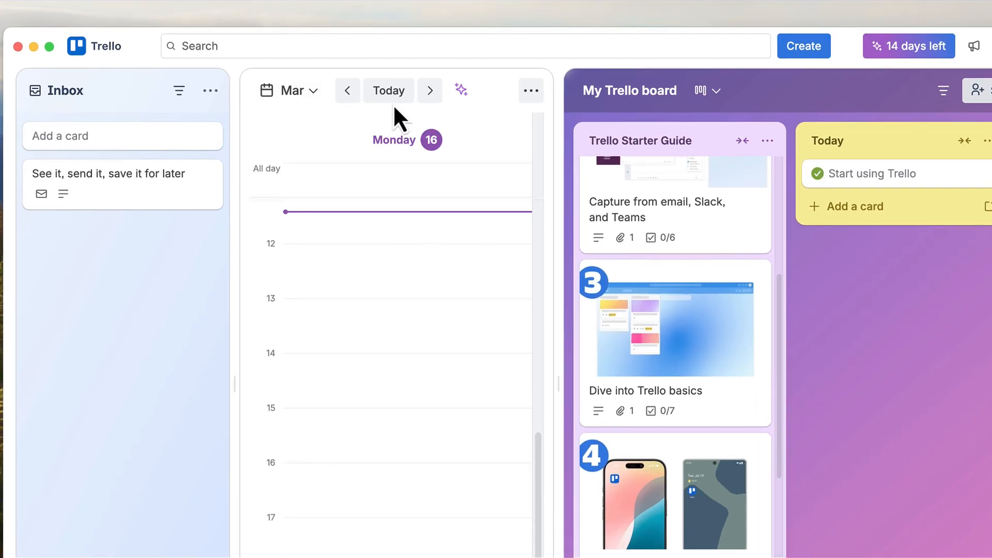
click(428, 94)
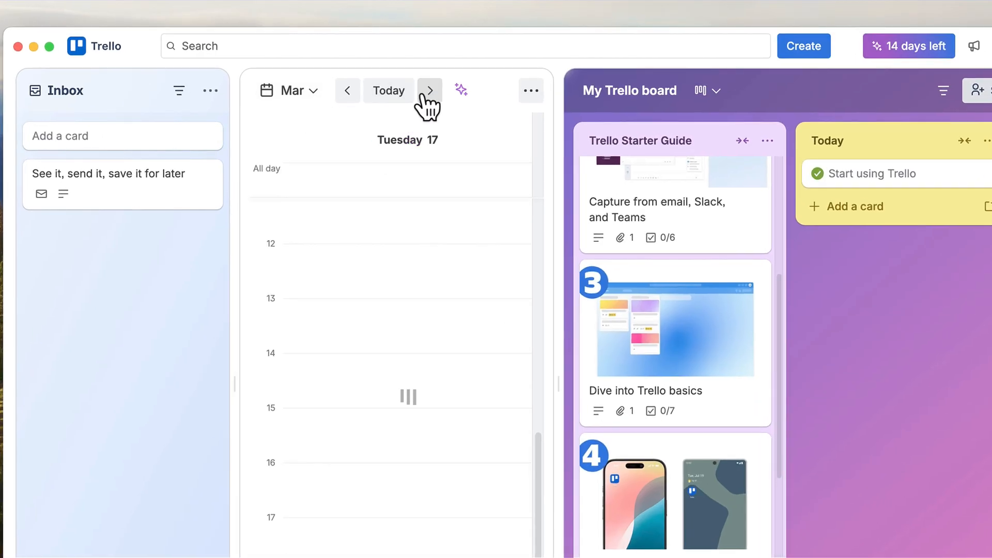
click(350, 98)
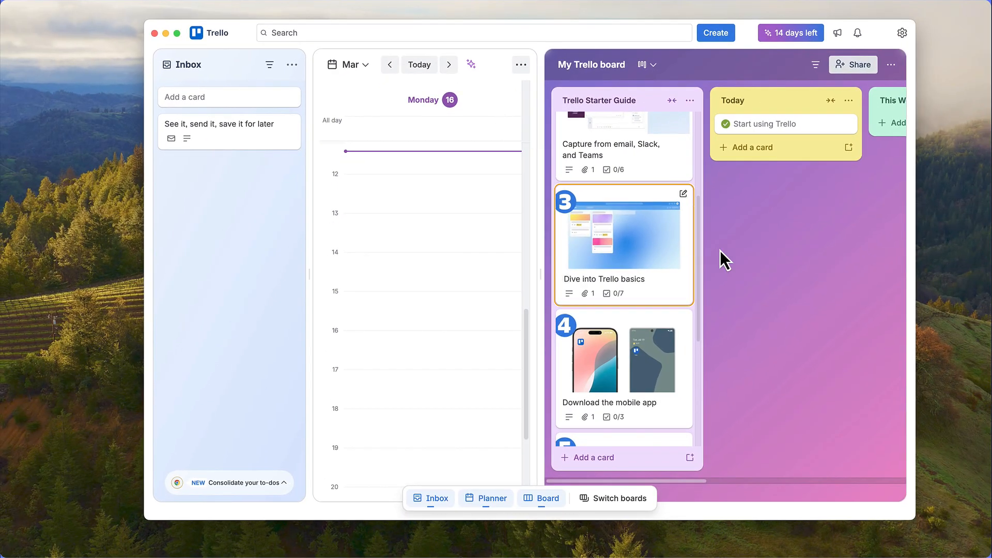
Hide the Inbox and the Planner so that only My Trello board is shown
scroll(801, 296, right, 5)
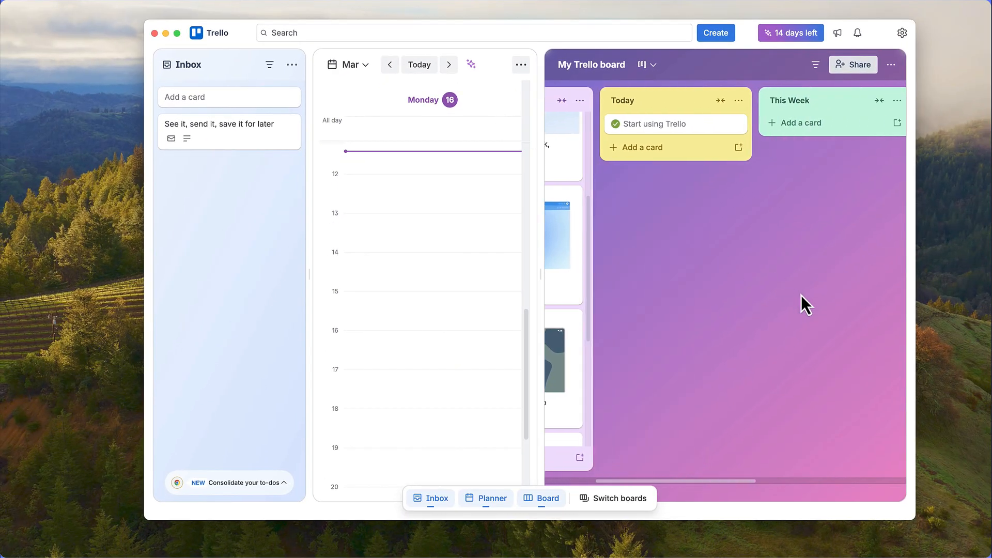
scroll(801, 295, left, 5)
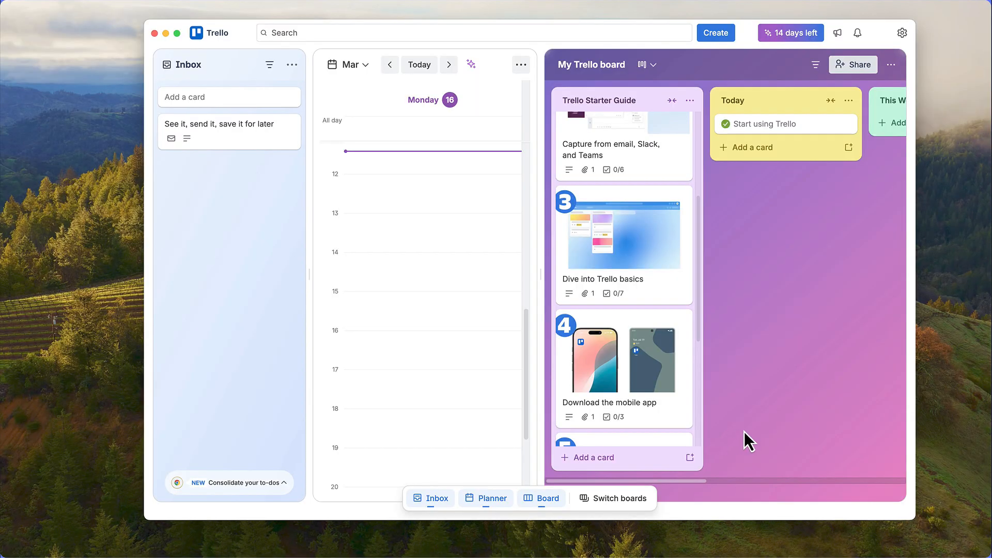
click(445, 504)
click(491, 502)
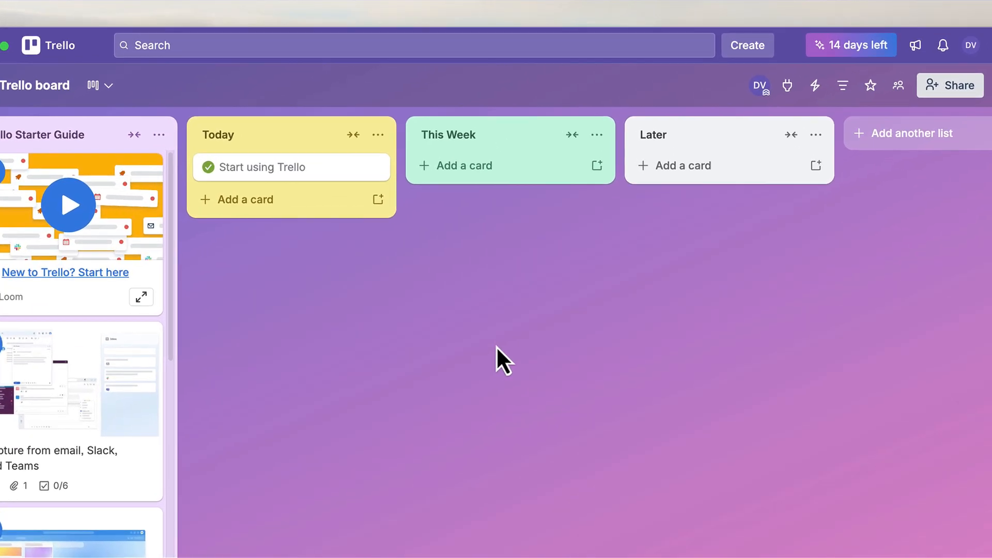
Start creating a new board and title it DEMO BOARD
click(749, 52)
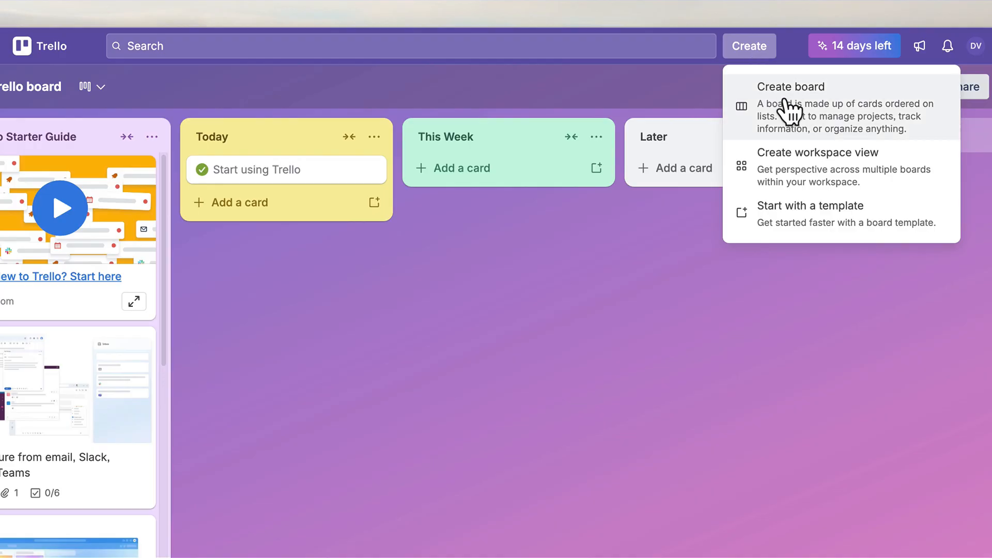
click(816, 130)
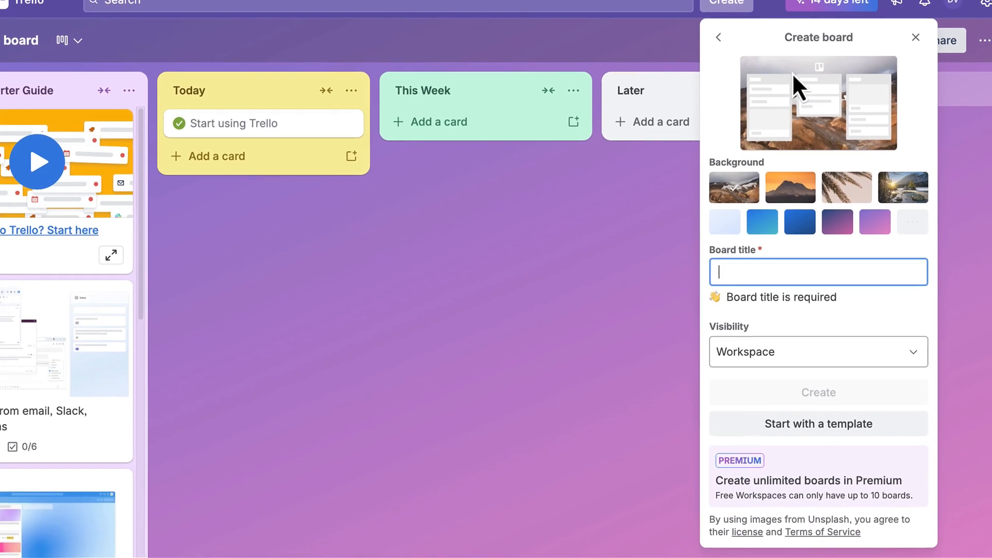
text(DEMO)
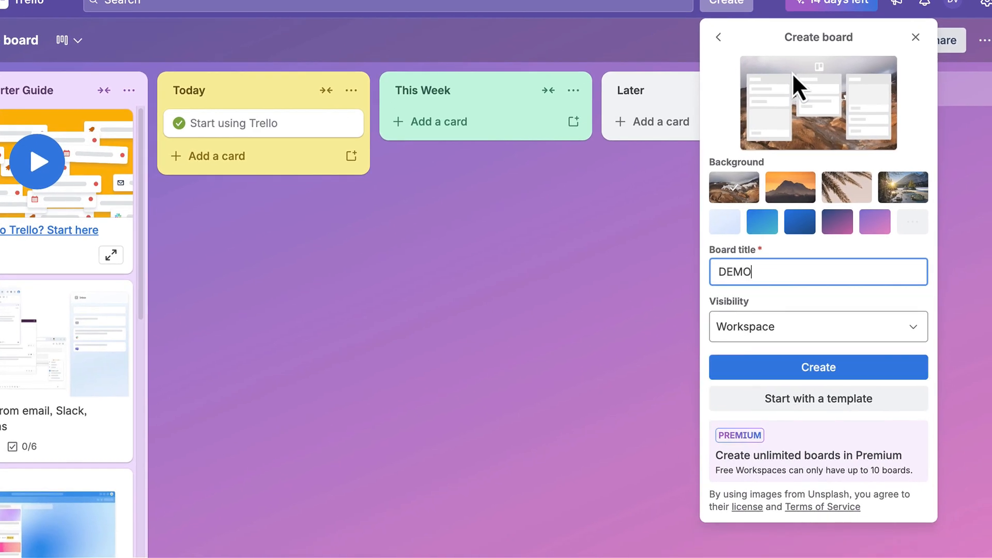
text( BOARD)
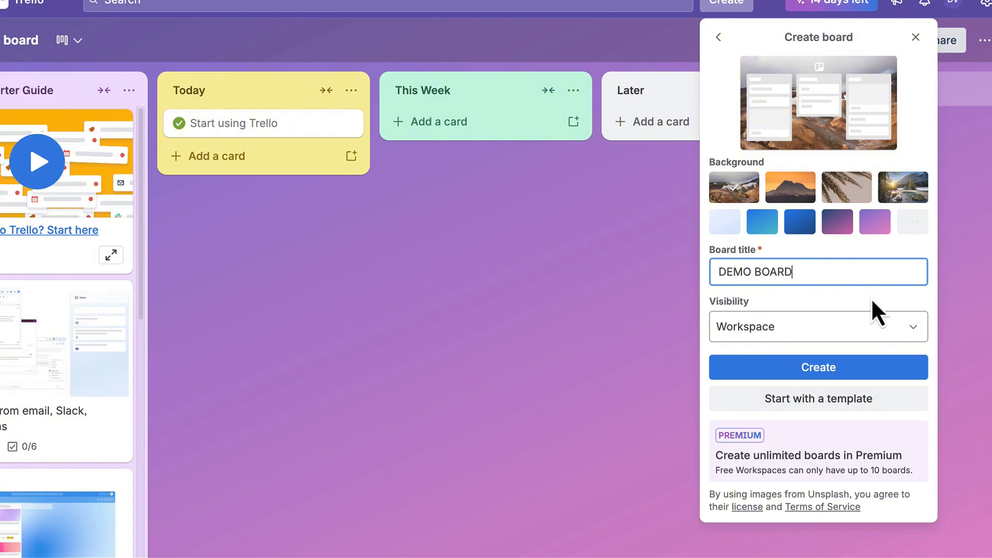
Review the visibility options and top templates, and create the board with Workspace visibility and no template
click(879, 326)
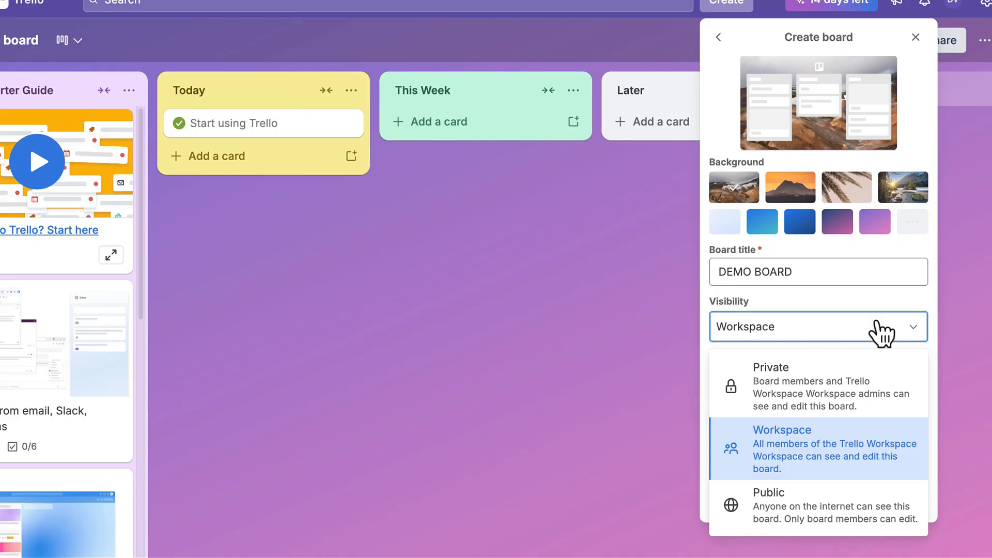
click(878, 326)
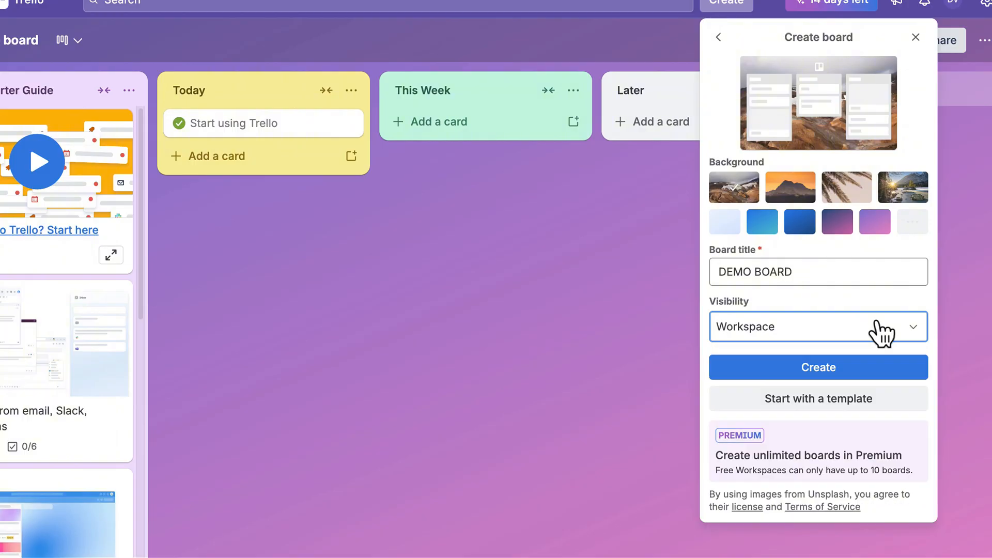
click(888, 399)
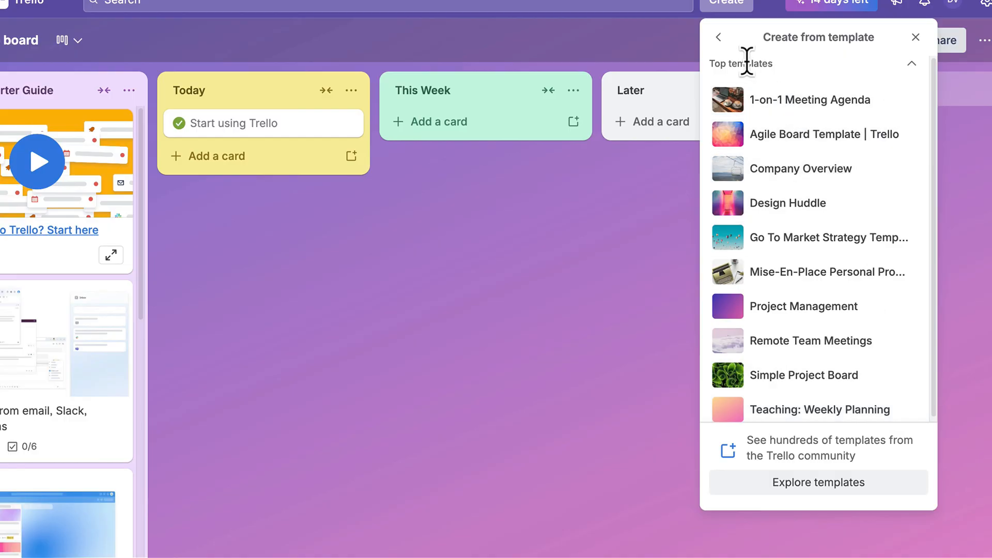
click(719, 39)
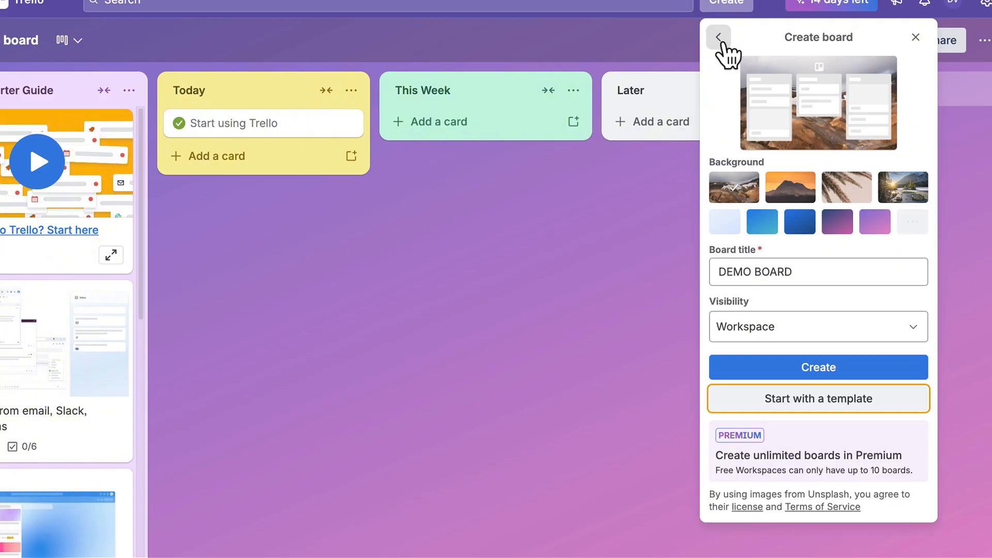
click(847, 369)
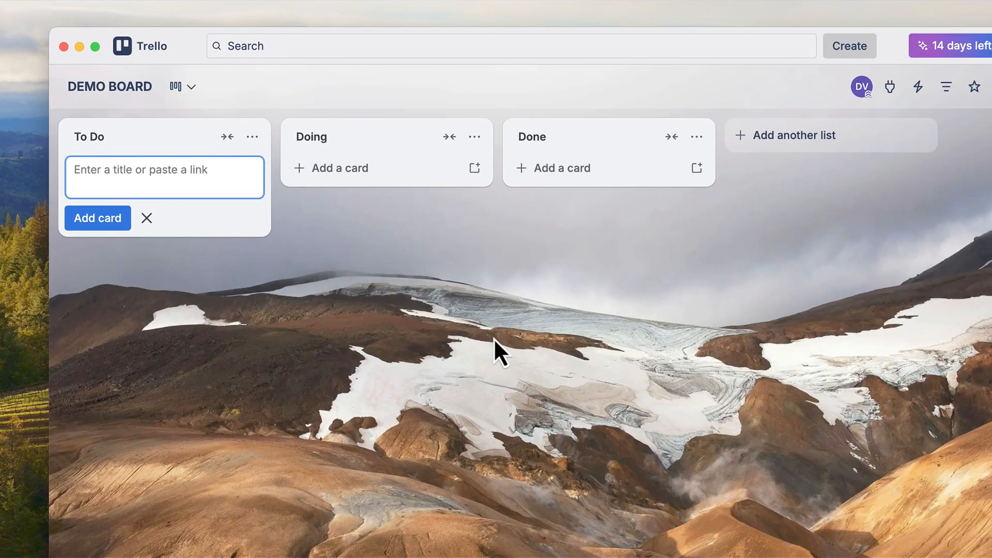
Add a card titled "Meeting will start at 11 AM" to the To Do list and close the card entry
text(Meeting will)
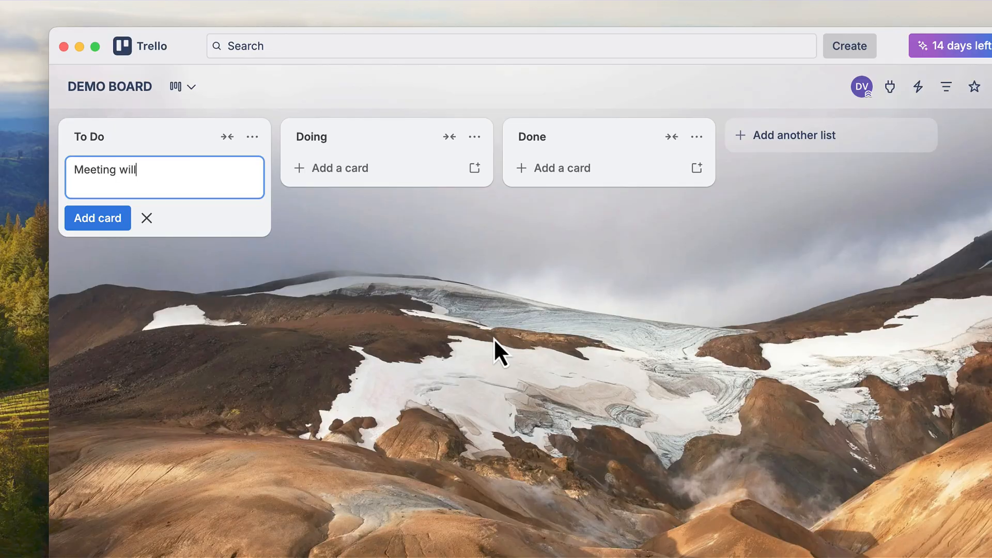
text( start at 11 AM)
key(Return)
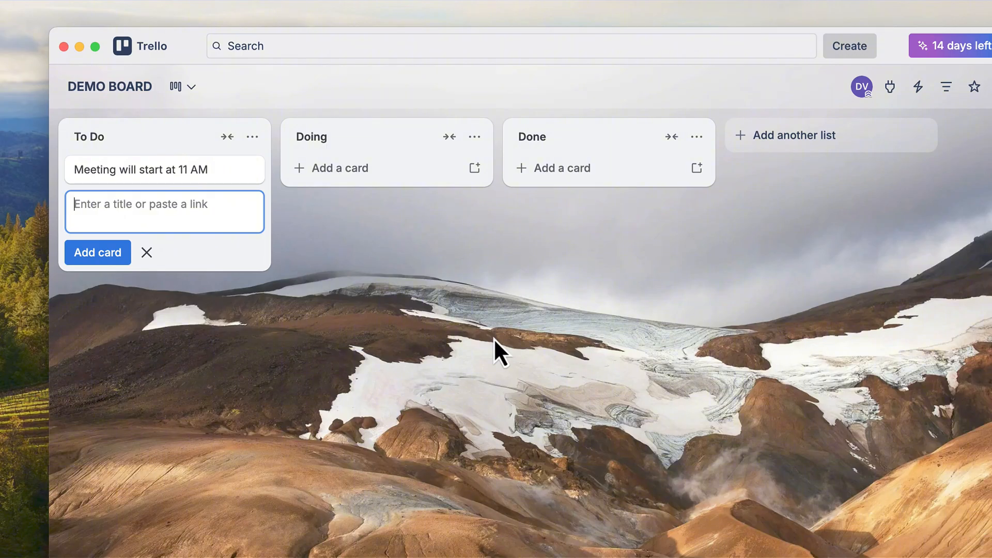
click(348, 273)
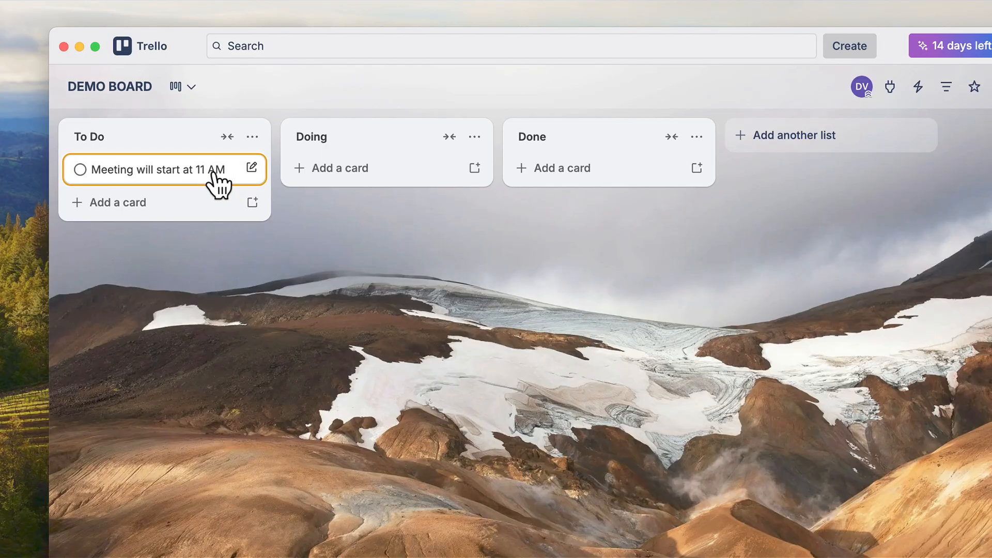
Move the "Meeting will start at 11 AM" card from To Do to the Doing list and rename that list as Meeting
drag(213, 174, 434, 181)
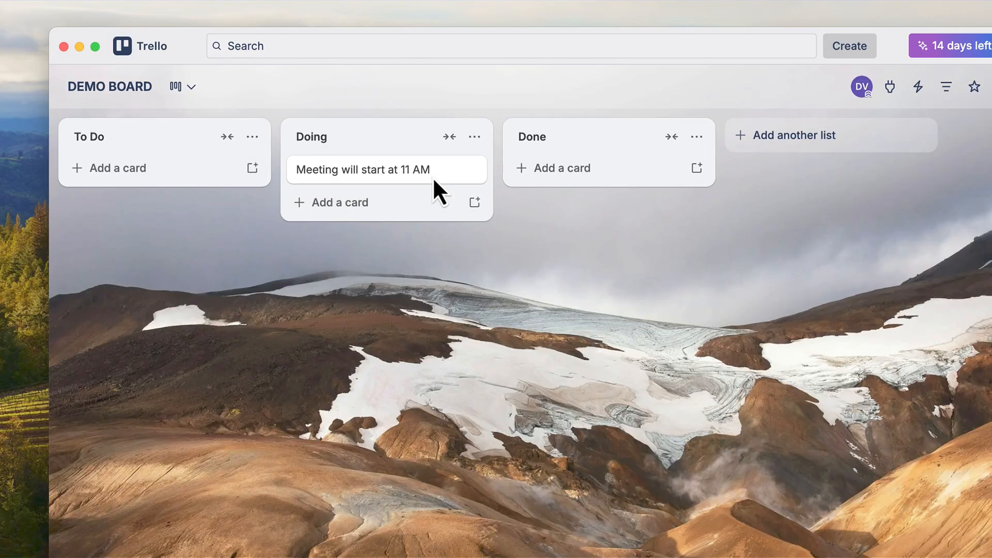
click(324, 136)
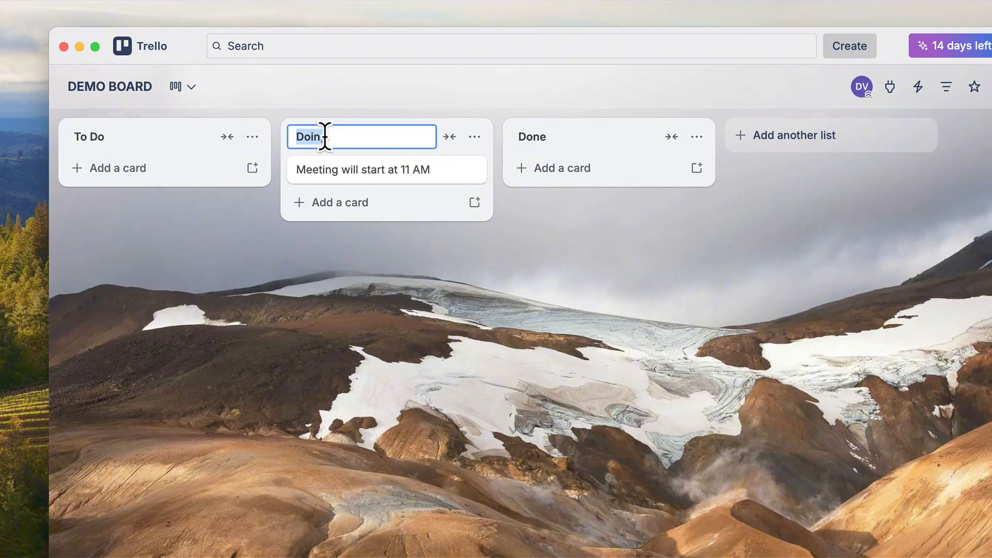
text(Meeting)
key(Return)
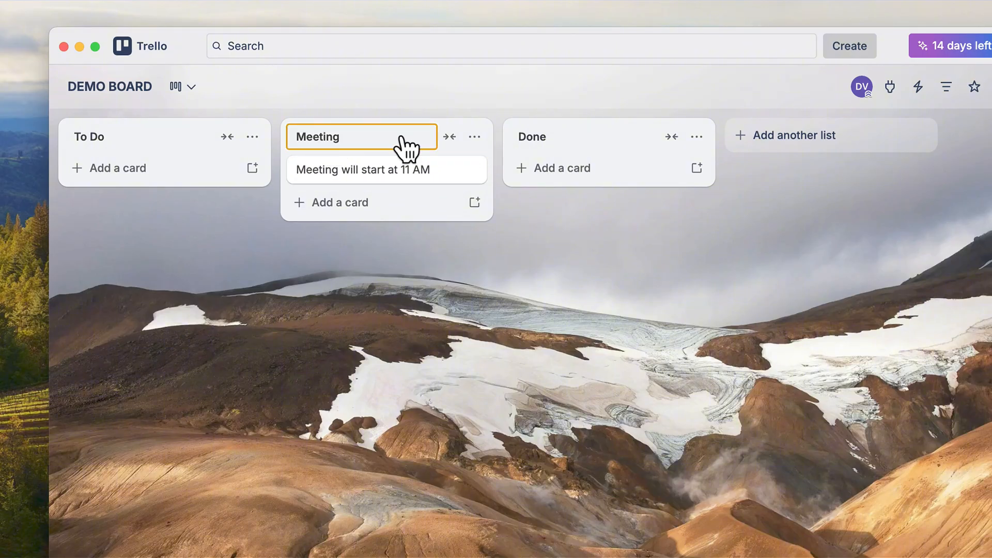
Move the "Meeting will start at 11 AM" card to the Done list and show the available actions for that list
drag(377, 182, 592, 188)
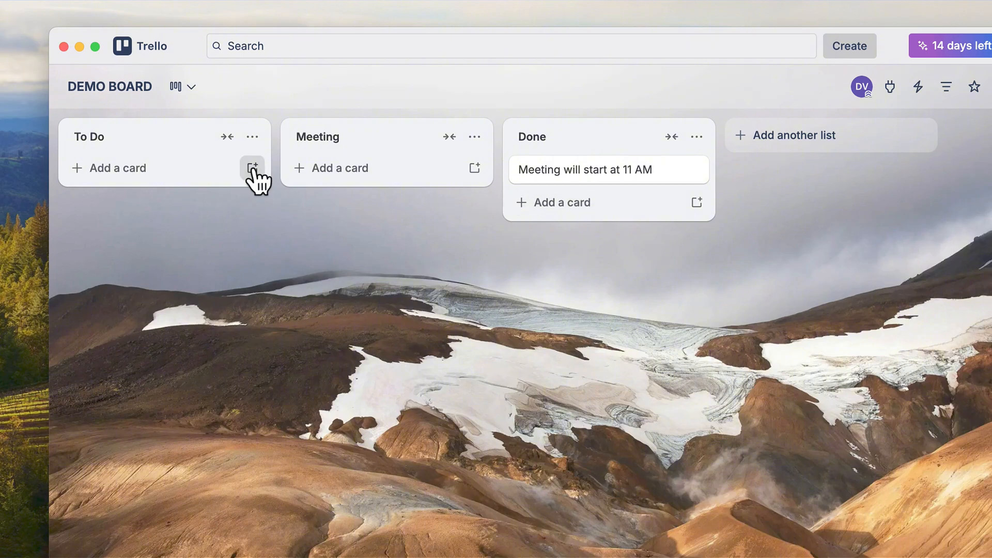
click(698, 138)
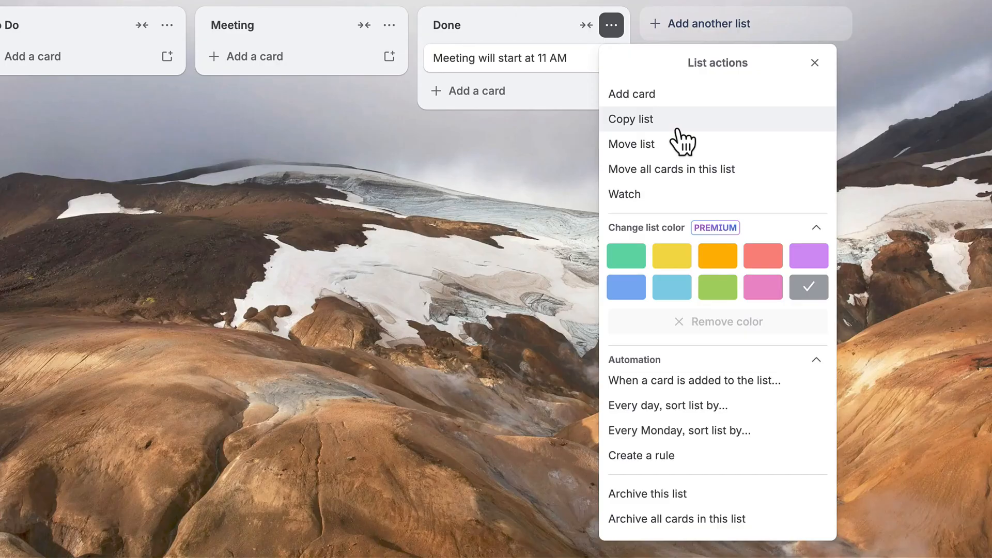
Dismiss the Done list's actions and add a list named Archive after it, leaving the new list without cards
click(554, 182)
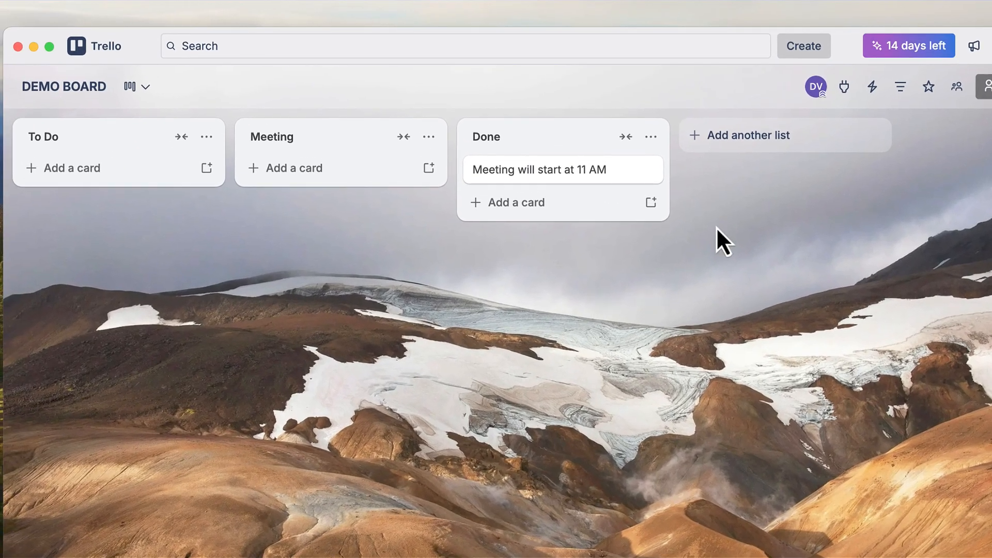
click(791, 136)
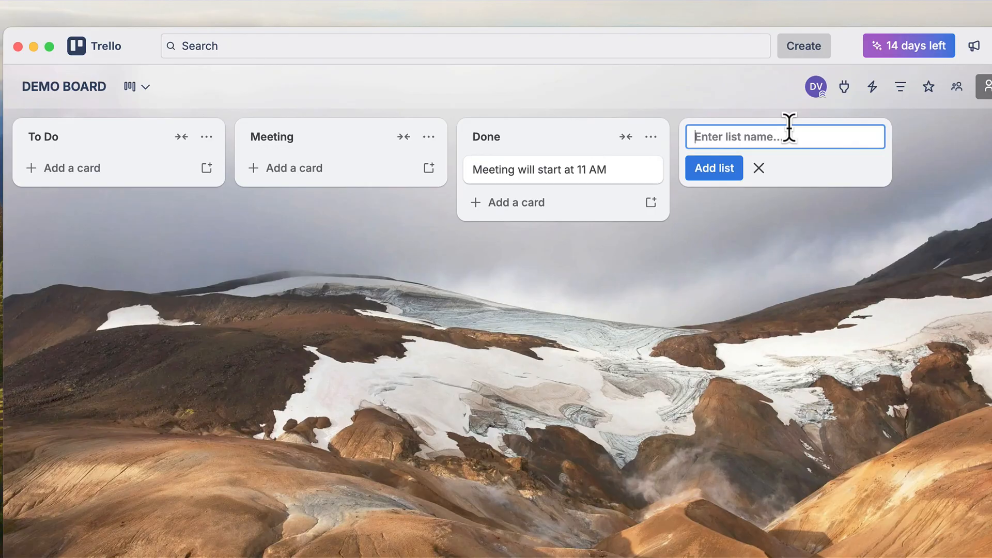
text(Archive)
key(Return)
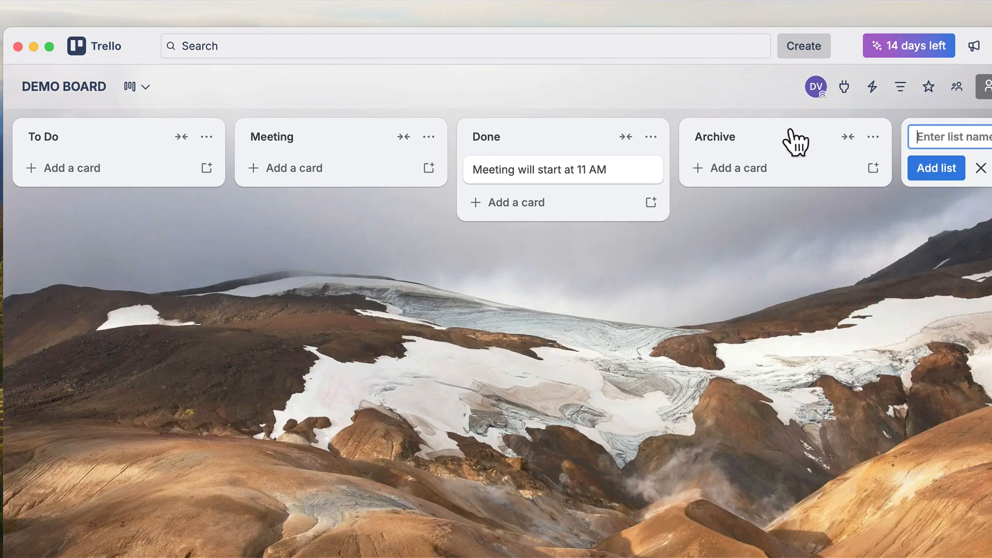
click(762, 244)
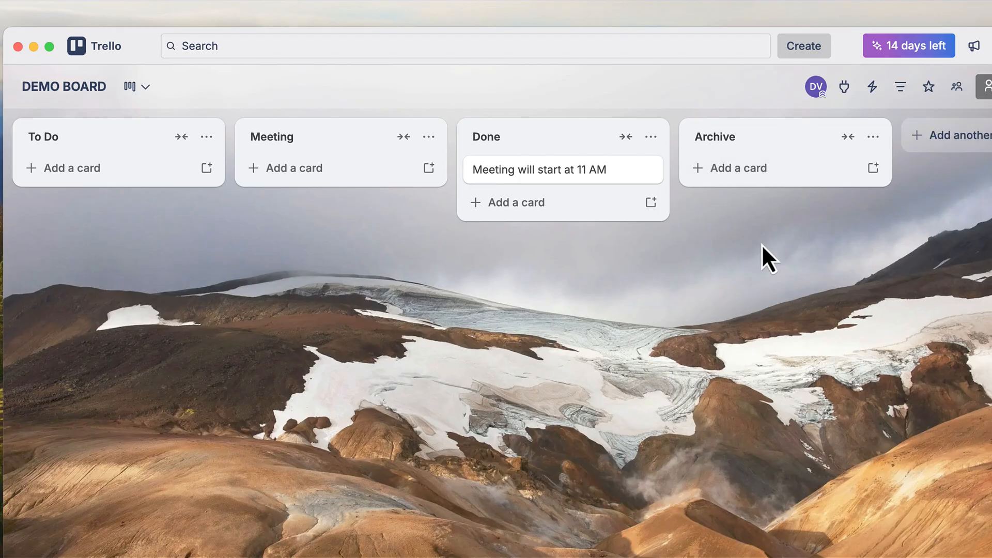
click(754, 178)
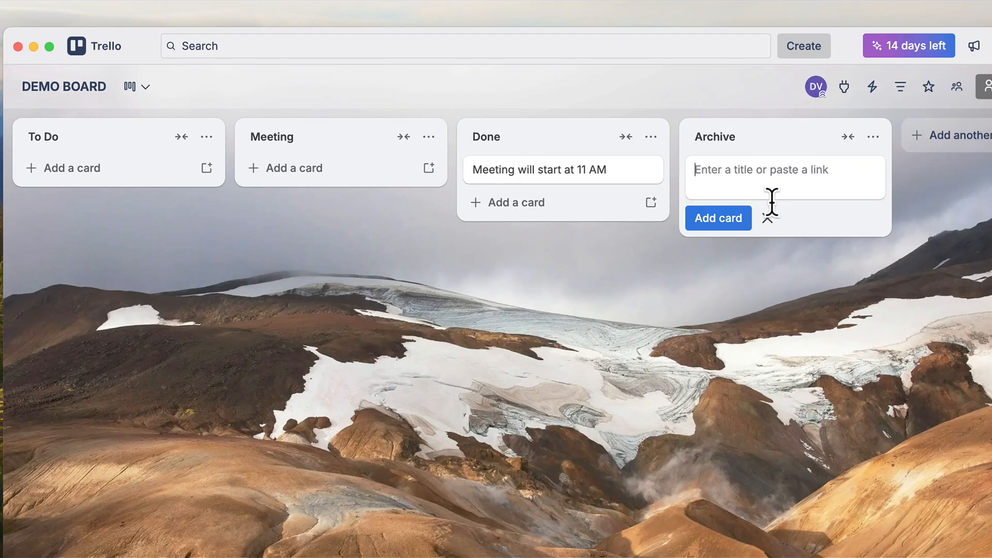
click(822, 314)
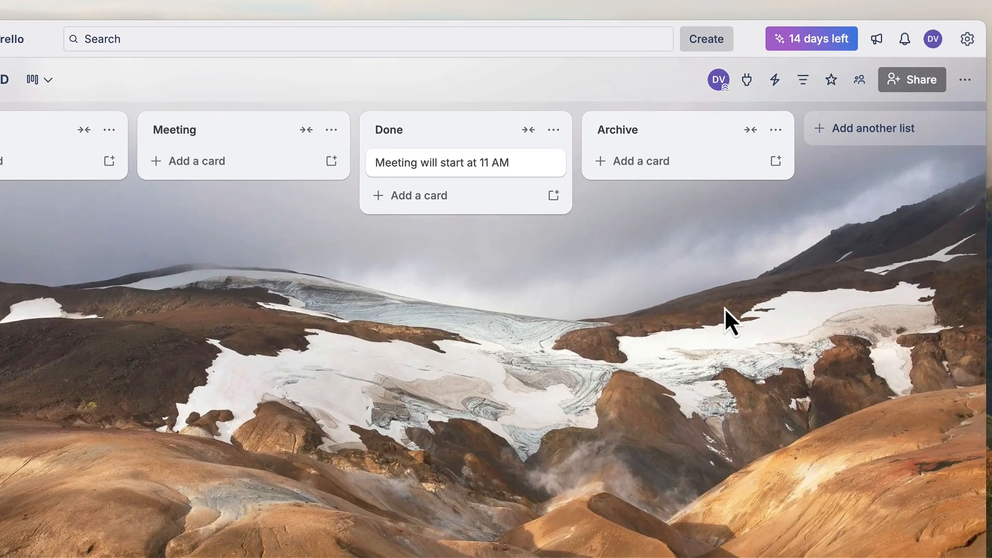
Review the board member's profile options, Power-Ups, automation options, card filters and board visibility choices
click(718, 79)
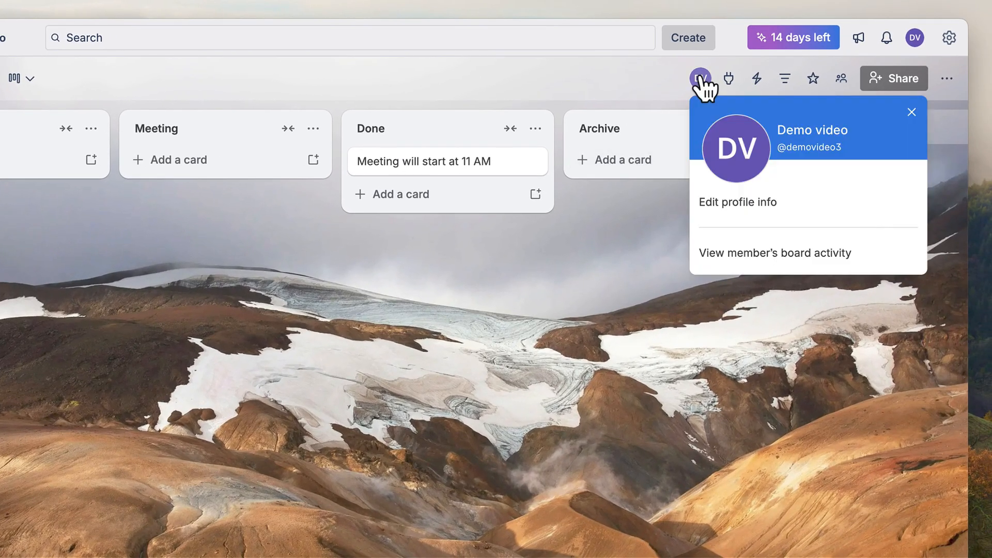
click(701, 79)
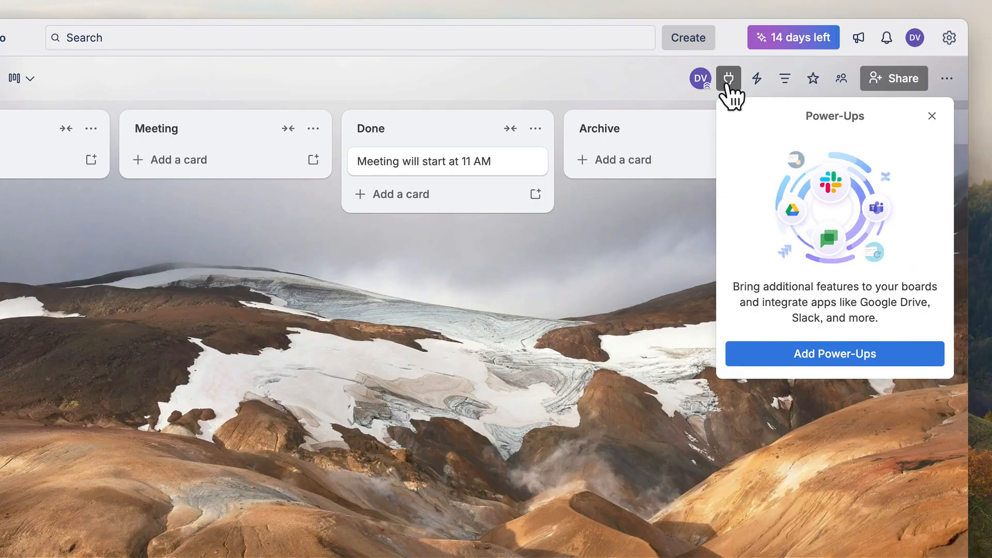
click(757, 80)
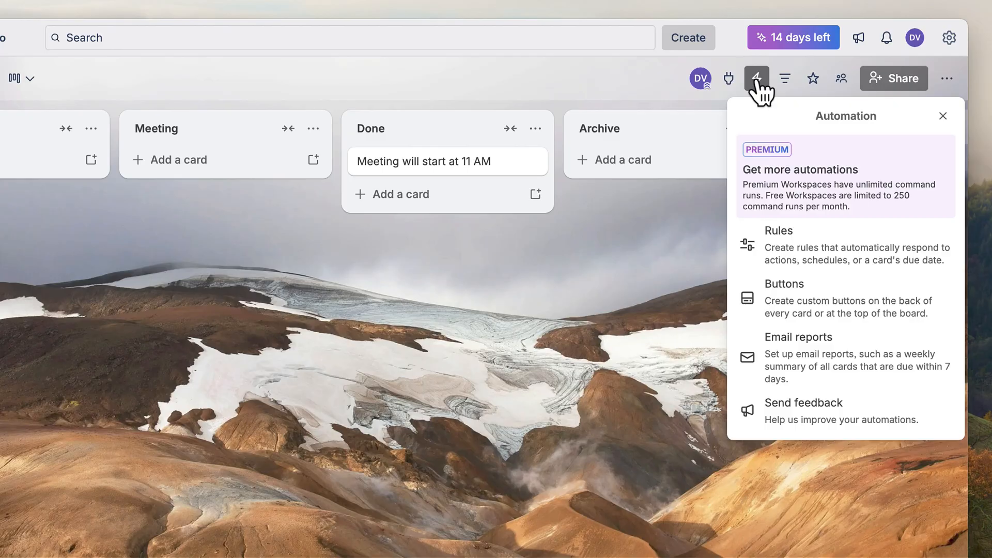
click(785, 80)
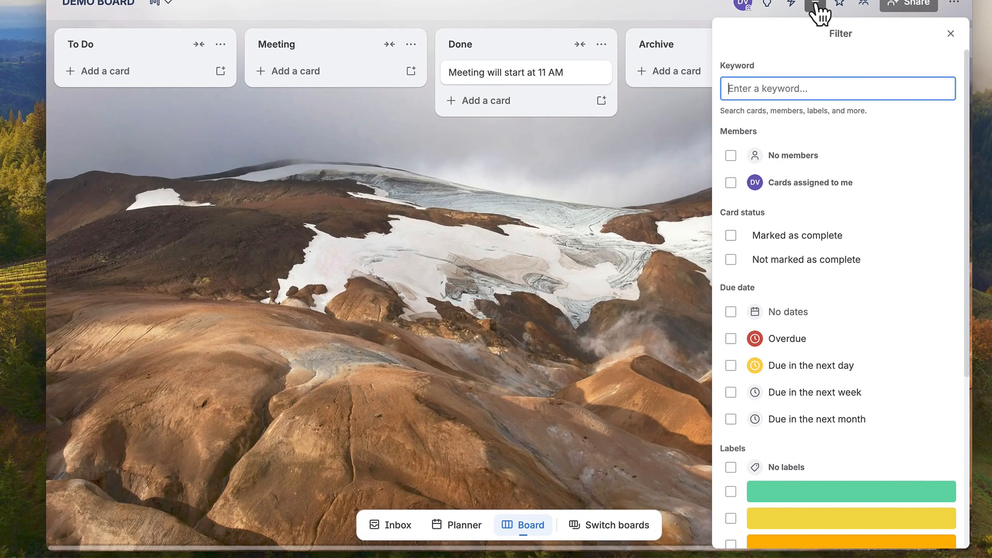
click(817, 6)
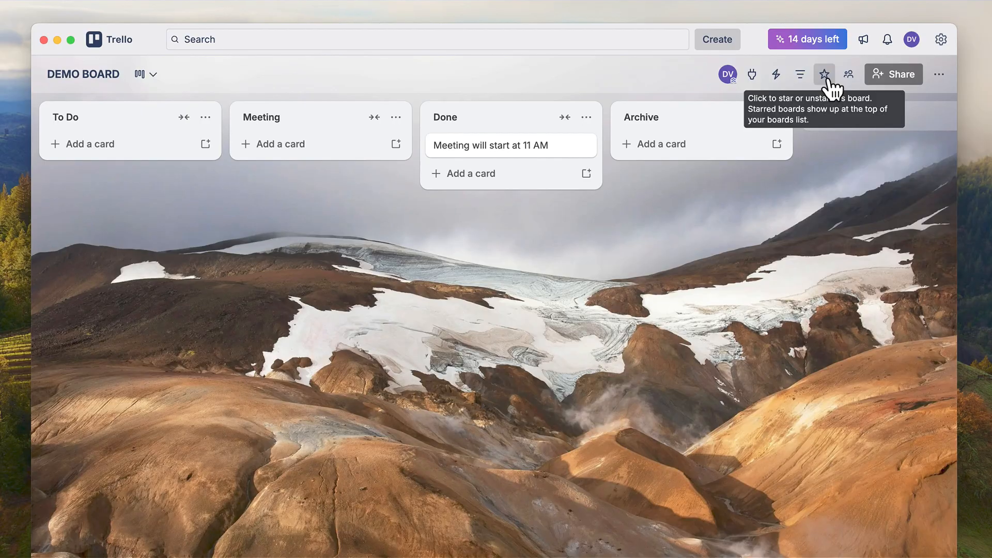
click(849, 77)
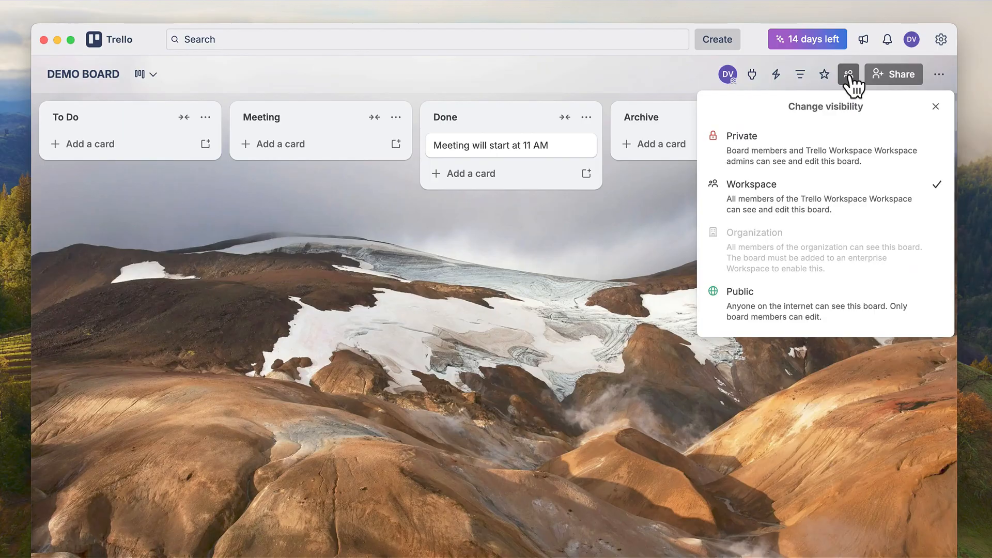
Change the board's background to the dark blue gradient with the wave symbol and close the background settings
click(942, 75)
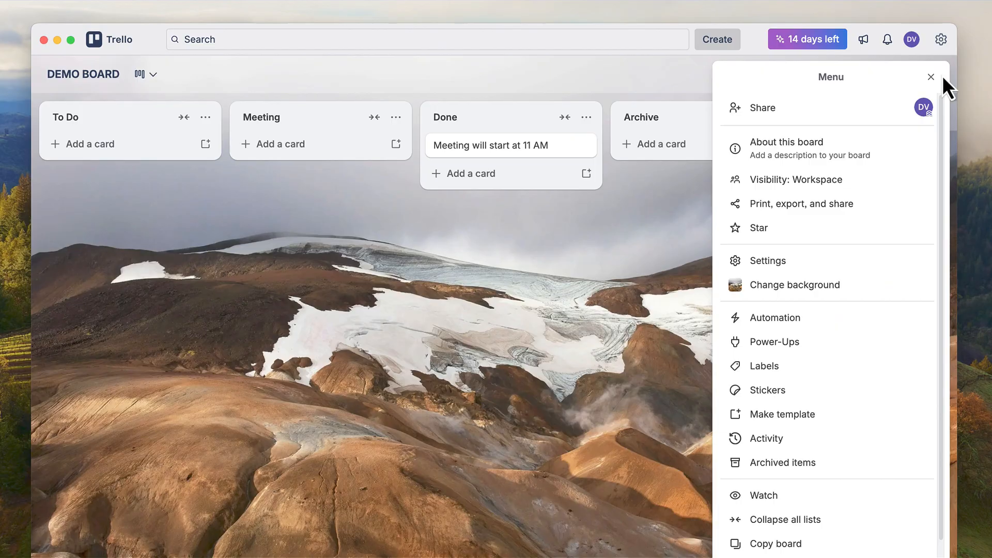
click(864, 285)
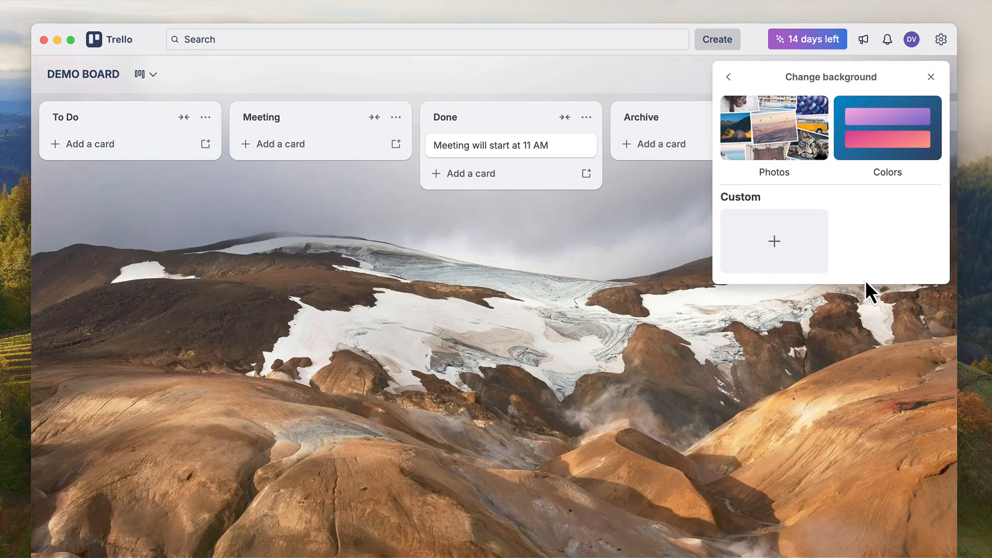
click(879, 128)
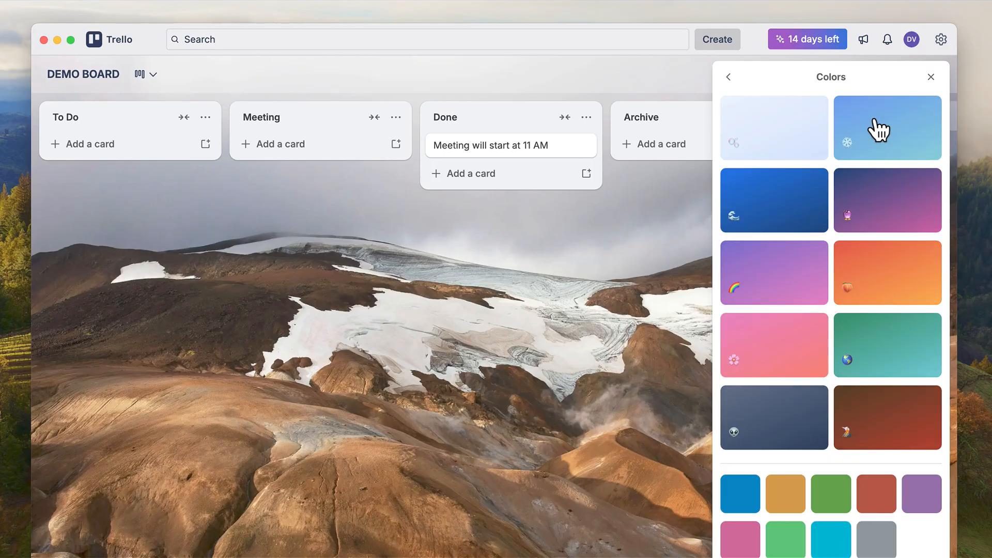
click(767, 208)
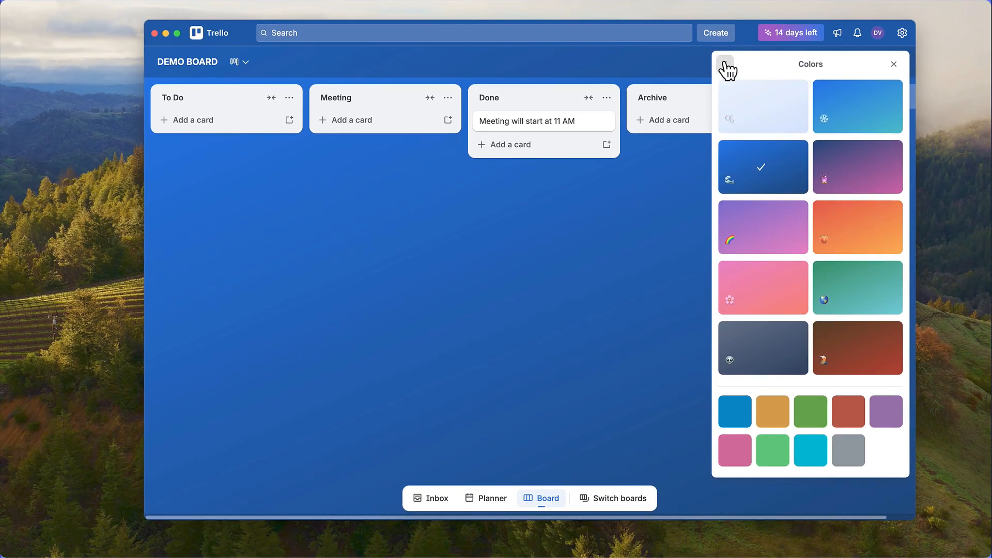
click(725, 65)
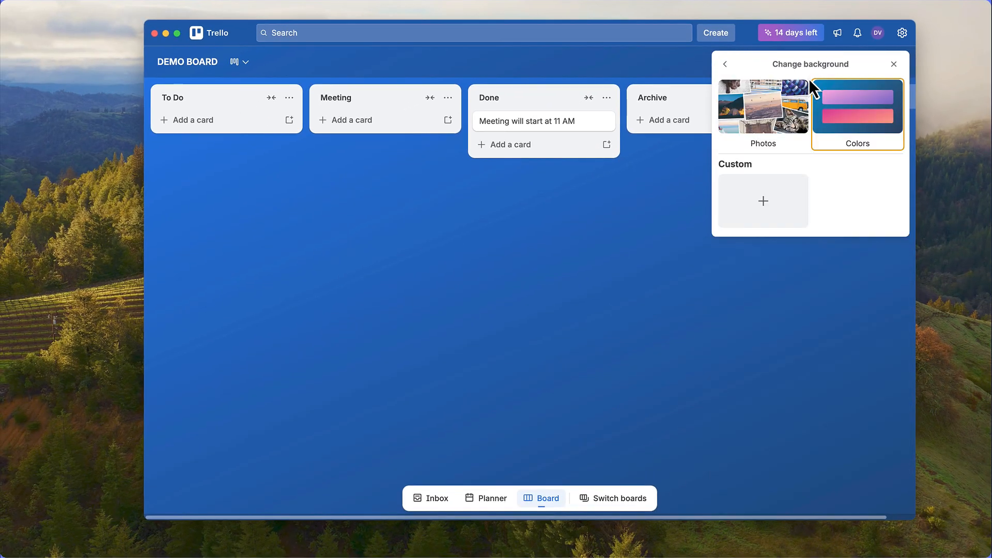
click(731, 68)
click(665, 212)
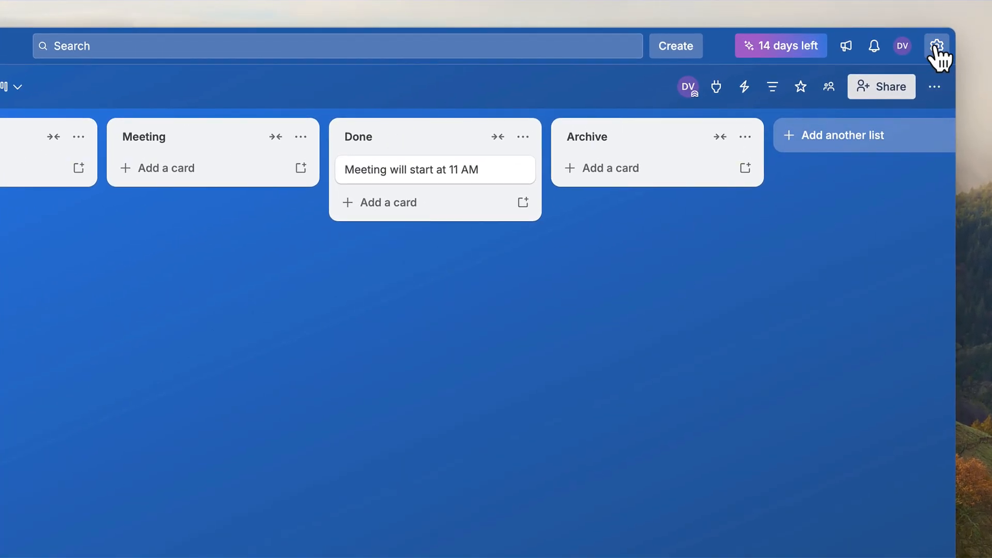
Review the app preferences for notifications, shortcuts, window style, downloads and spellcheck, and close them
click(936, 47)
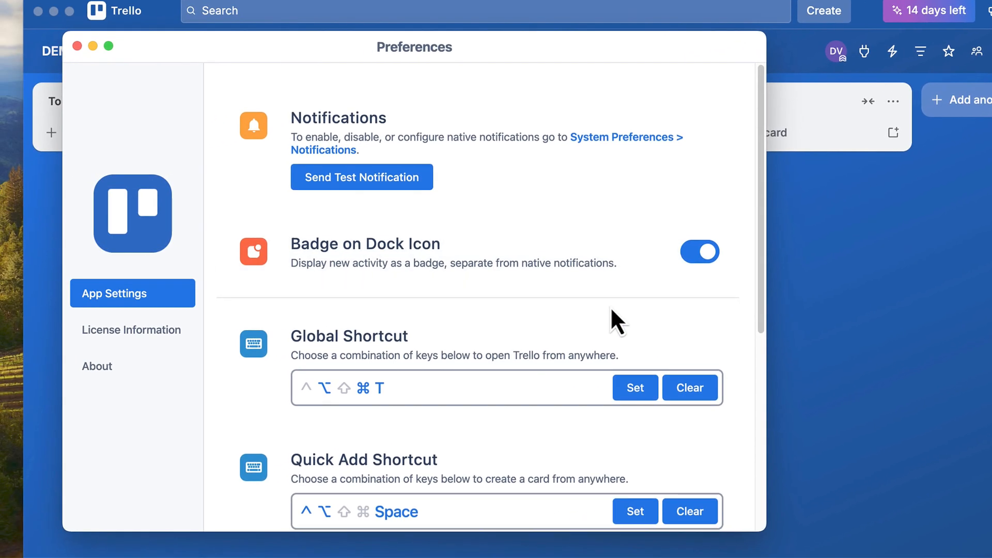
scroll(457, 364, down, 5)
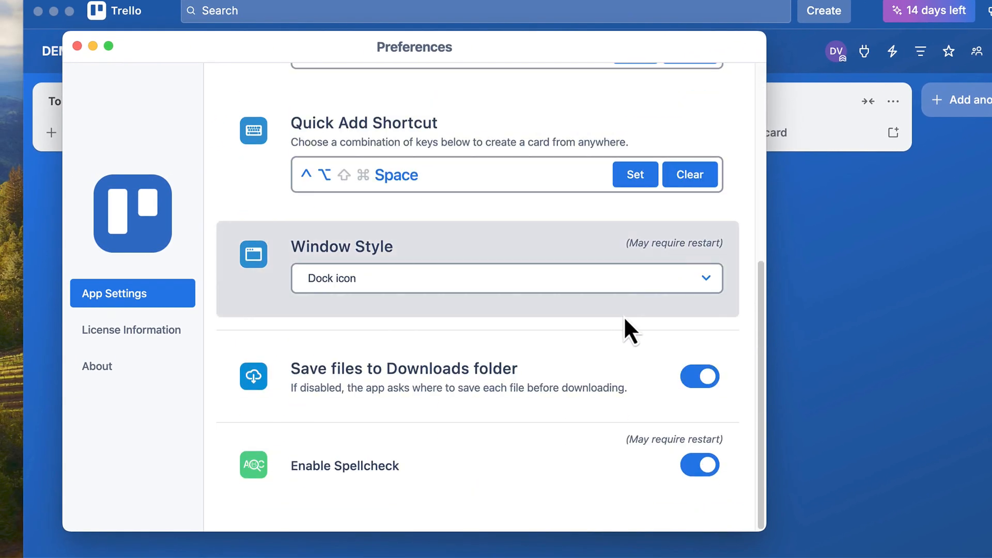
scroll(609, 314, up, 5)
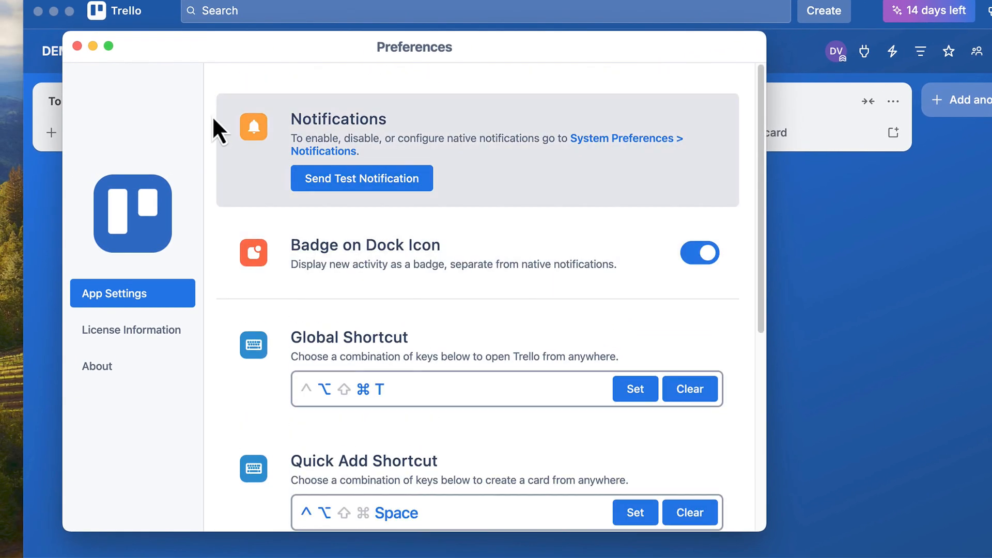
click(76, 47)
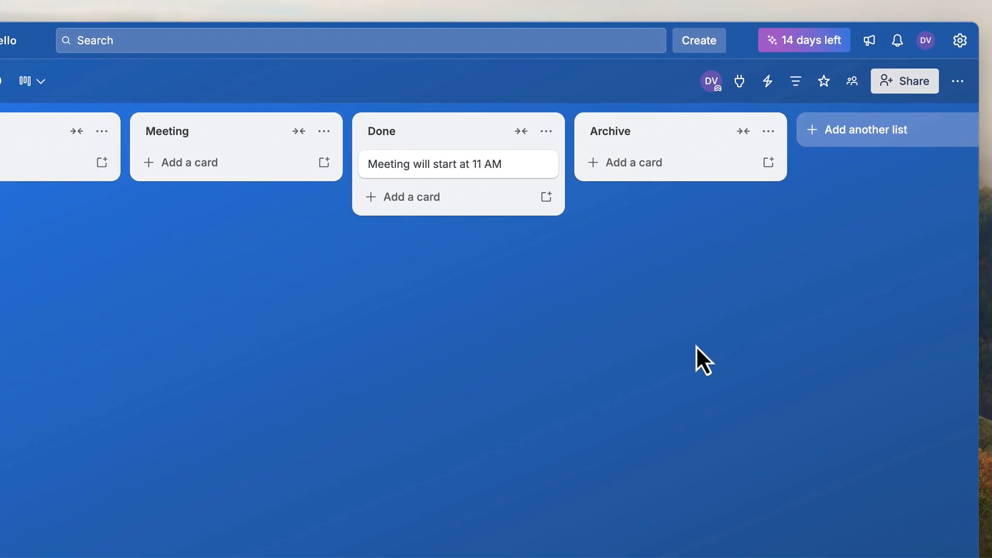
Check the notifications, the feedback and support options, and the Premium trial details
click(875, 48)
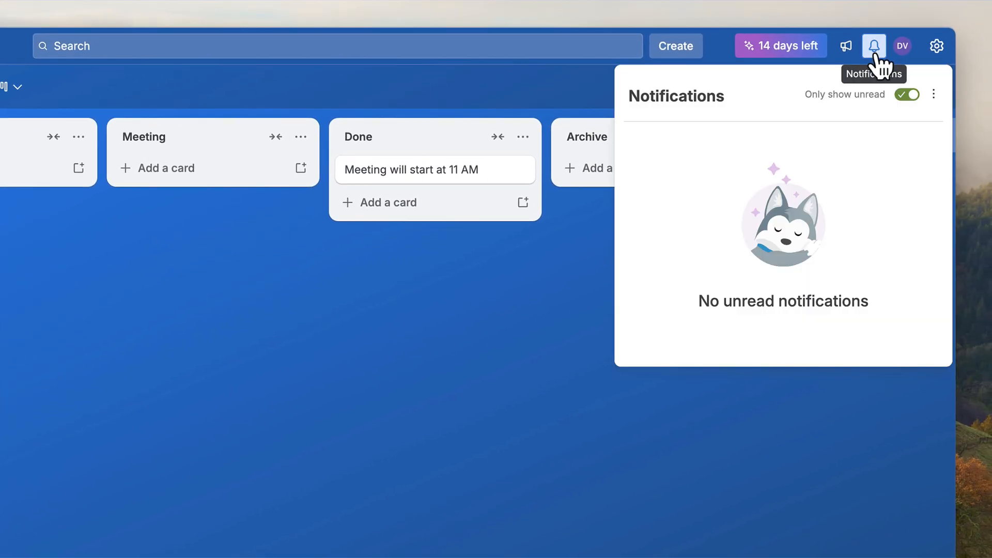
click(875, 52)
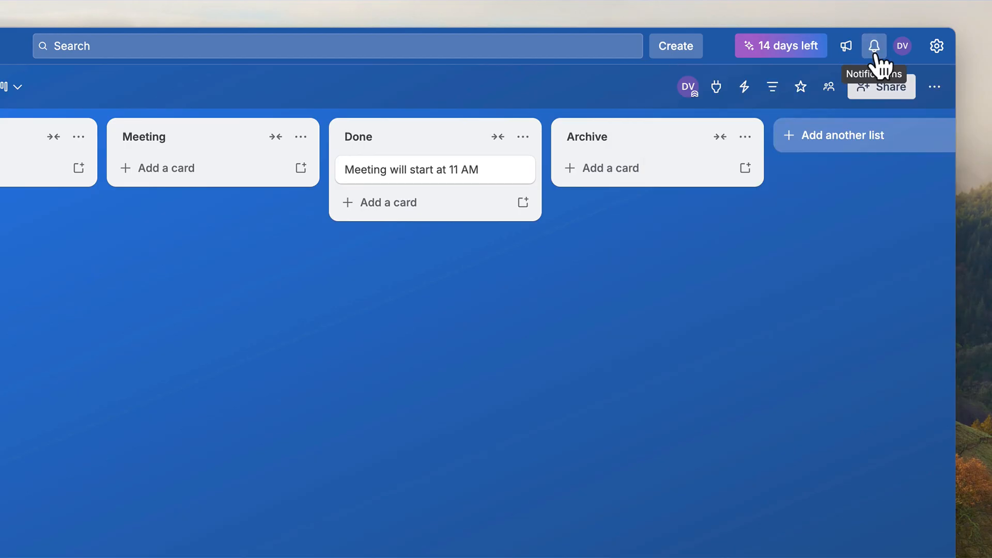
click(846, 48)
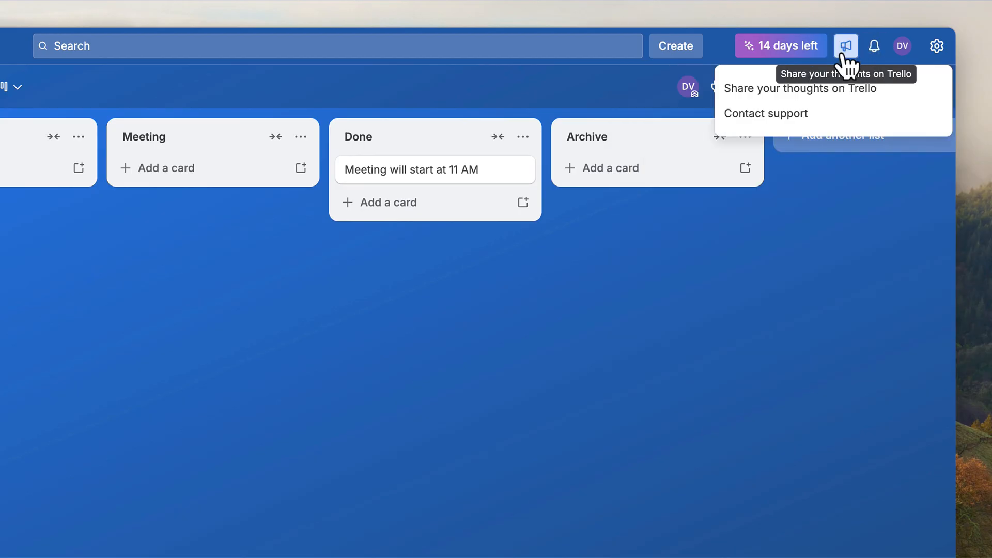
click(843, 51)
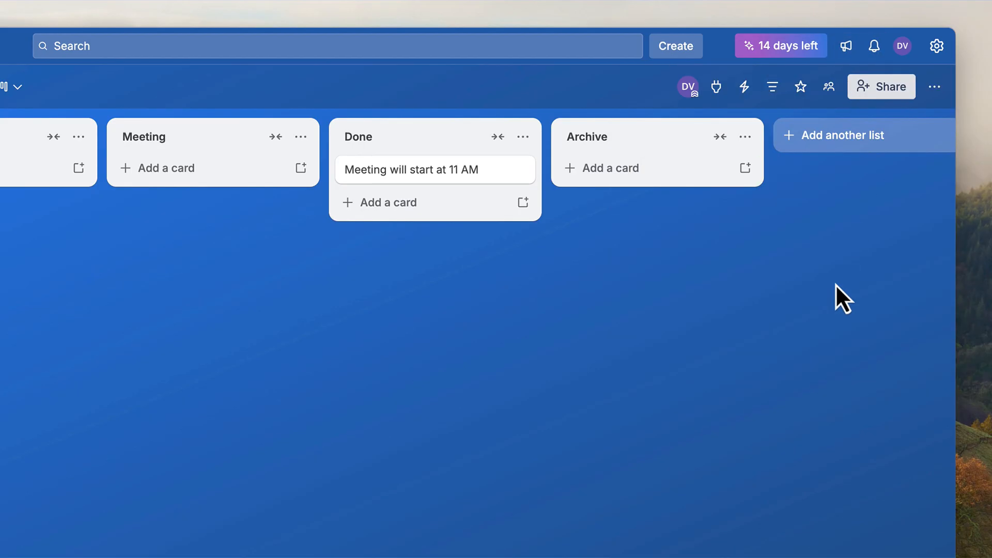
click(803, 58)
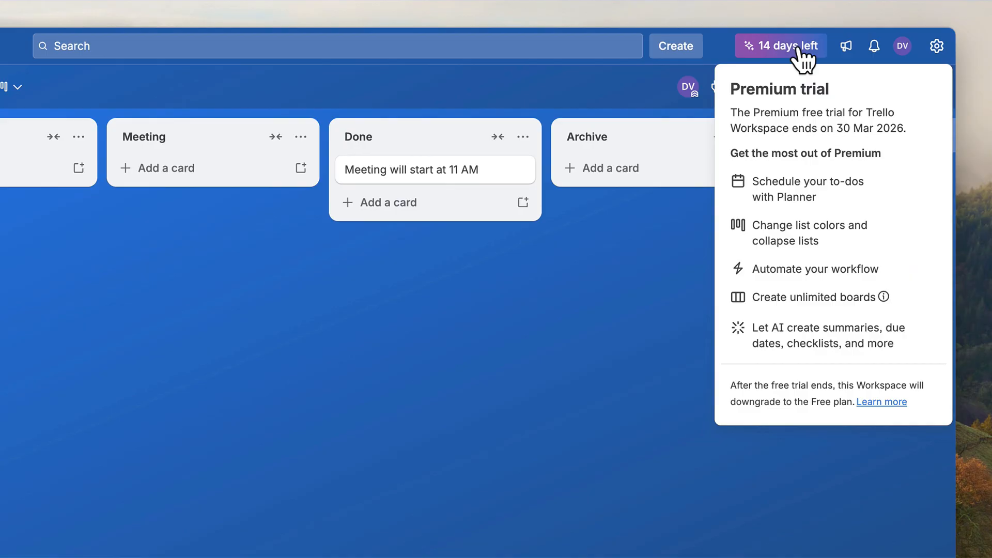
click(553, 397)
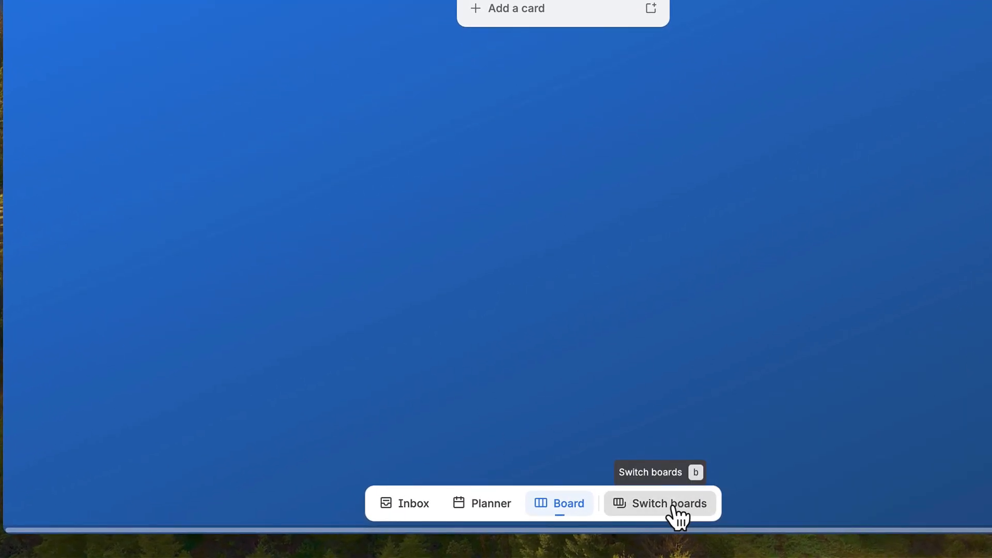
Switch to My Trello board to view it and return to DEMO BOARD
click(622, 497)
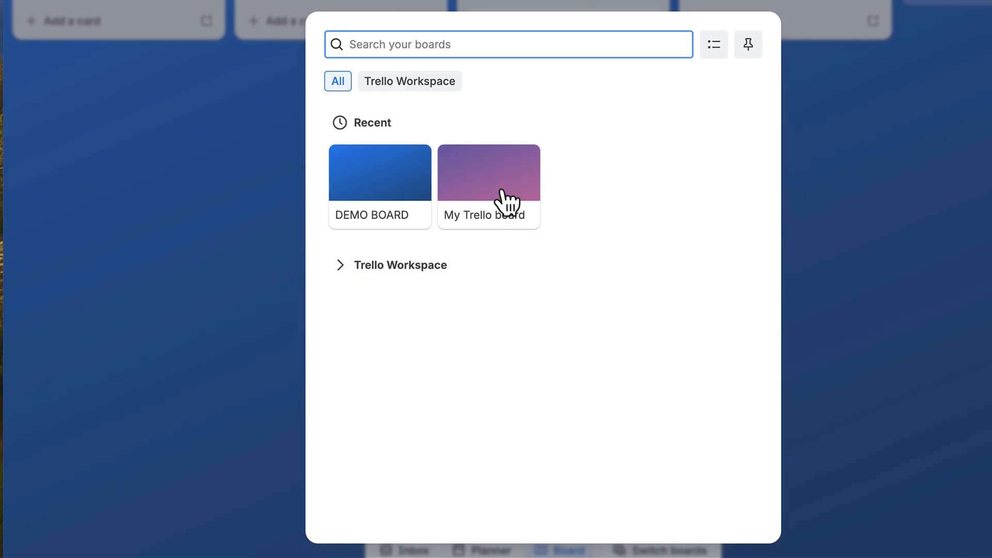
click(501, 190)
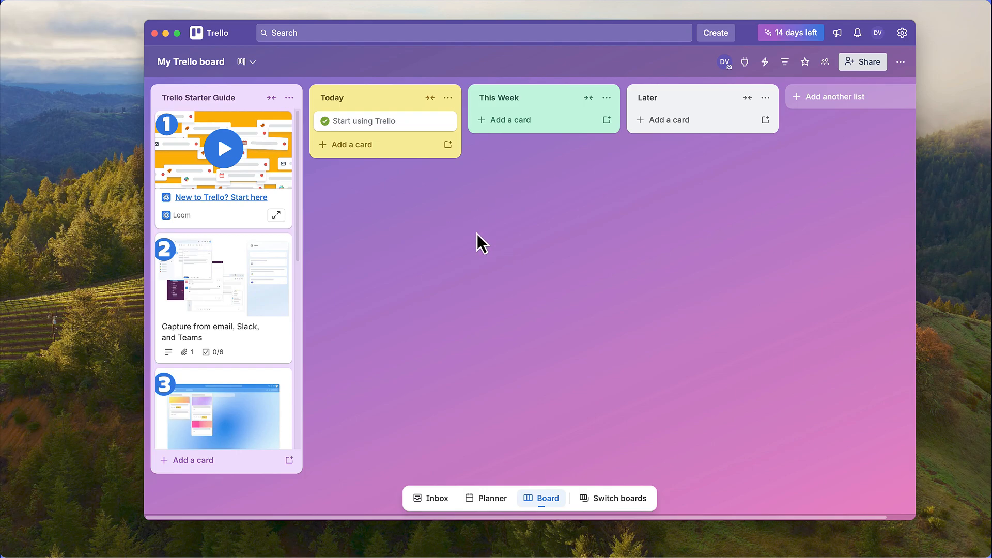
click(607, 498)
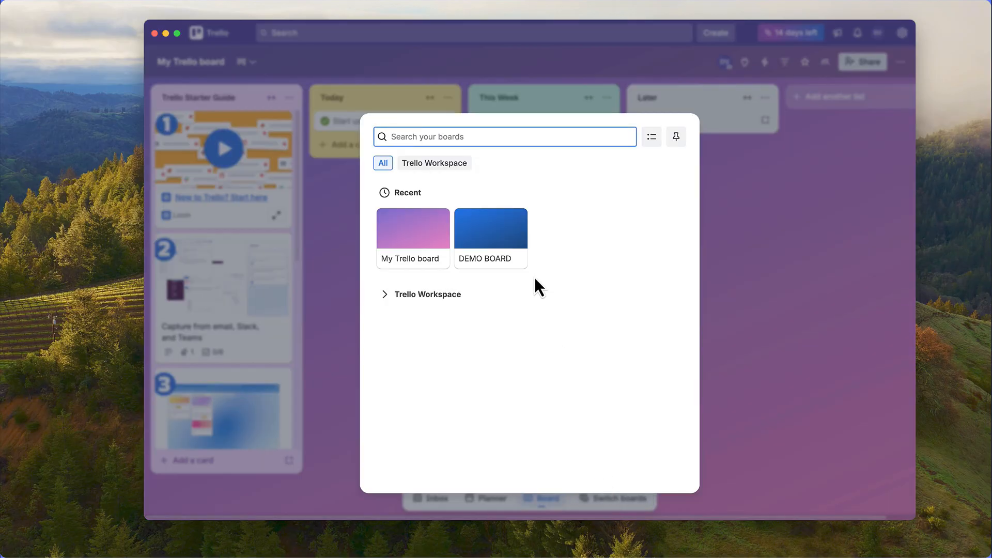
click(501, 247)
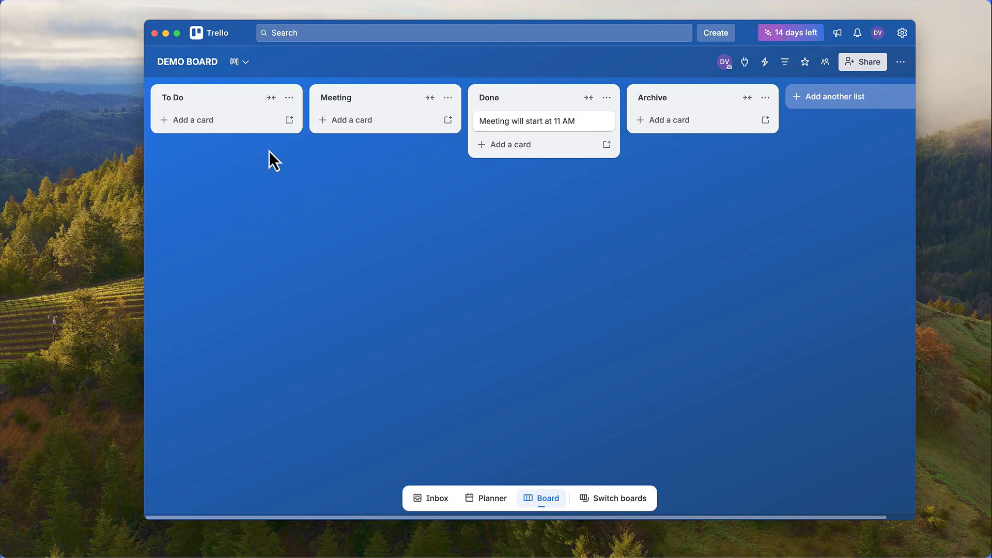
Add a card titled "Task 1" to the To Do list and open its quick edit options
click(202, 122)
text(Task)
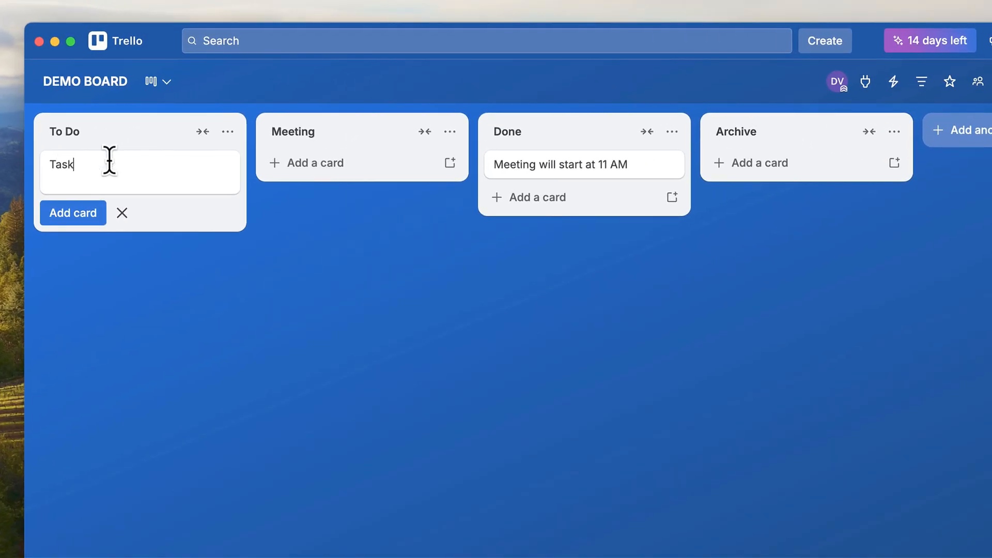
text( 1)
key(Return)
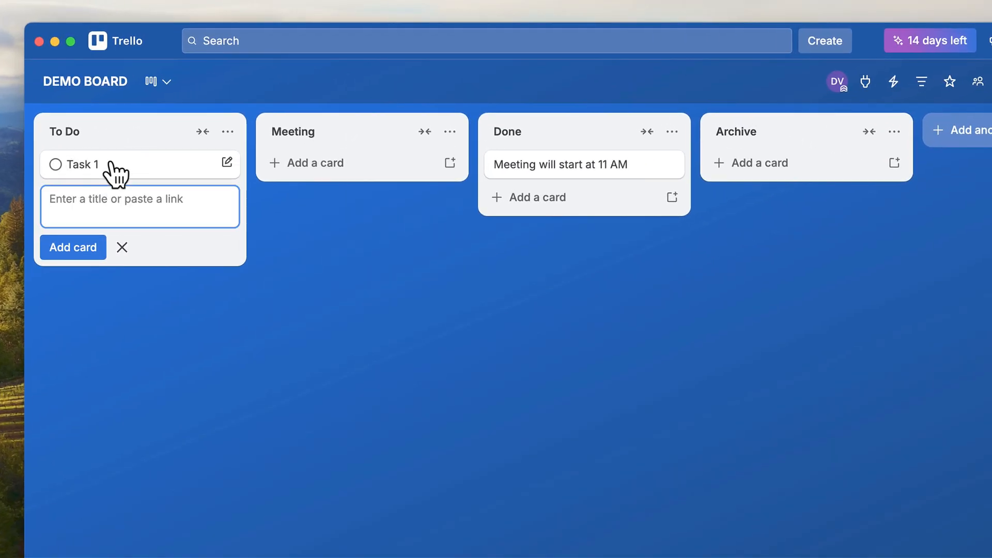
click(227, 162)
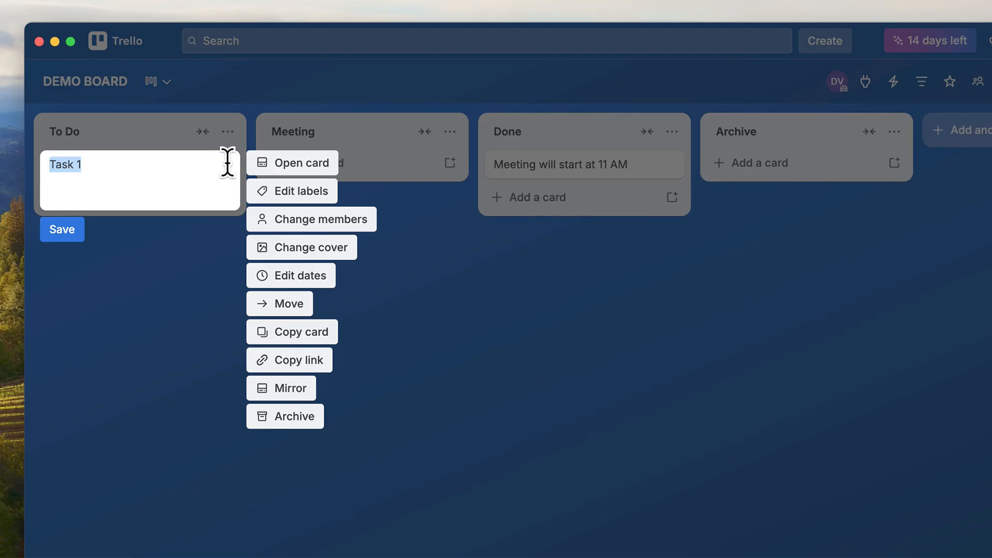
Set the orange-sky mountain photo from Unsplash as the cover of the Task 1 card
click(335, 249)
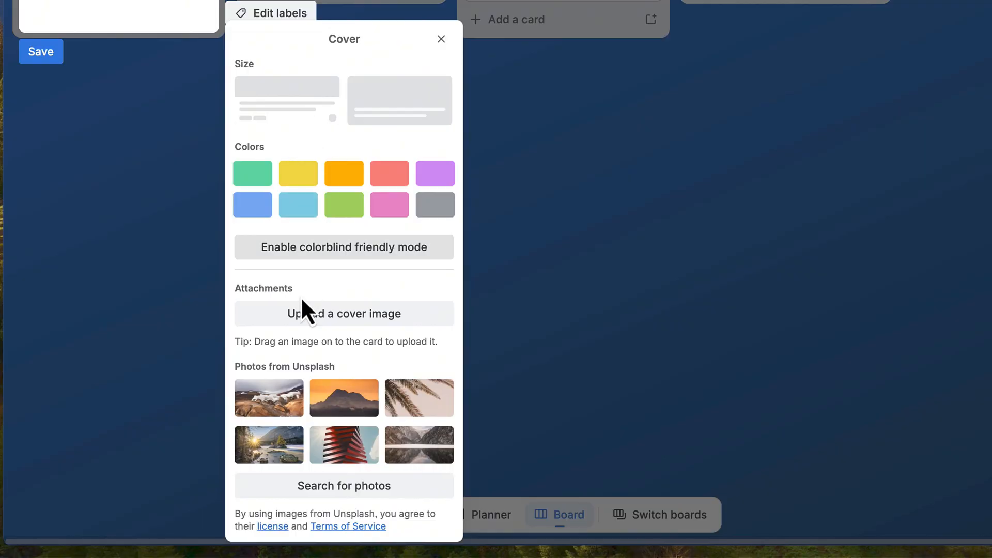
click(333, 396)
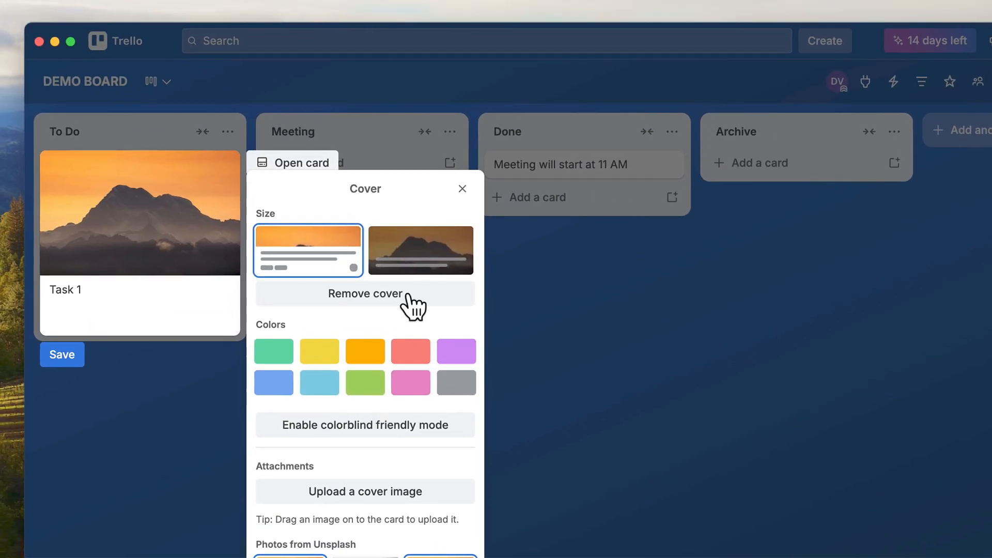
click(461, 188)
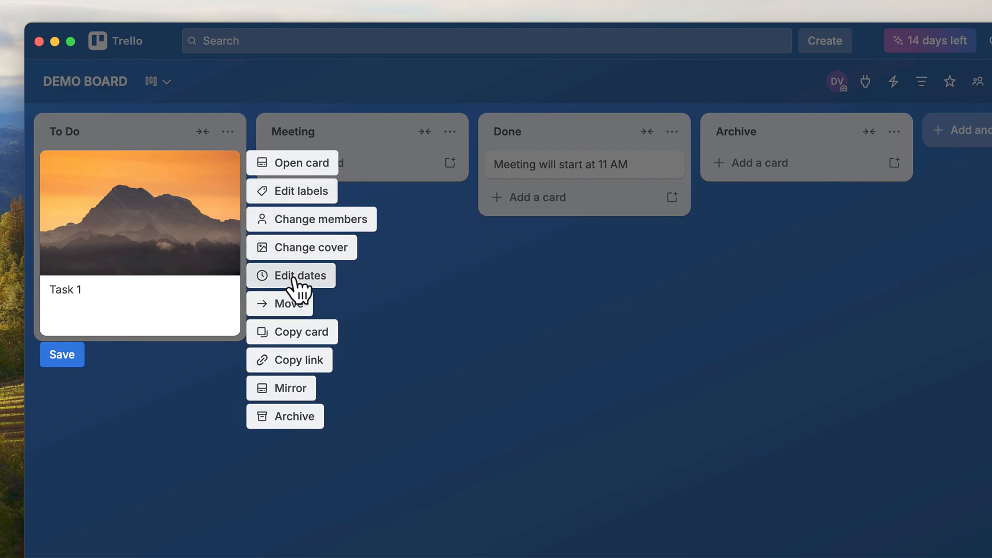
Assign the listed board member to the Task 1 card and leave its quick edit mode
click(367, 228)
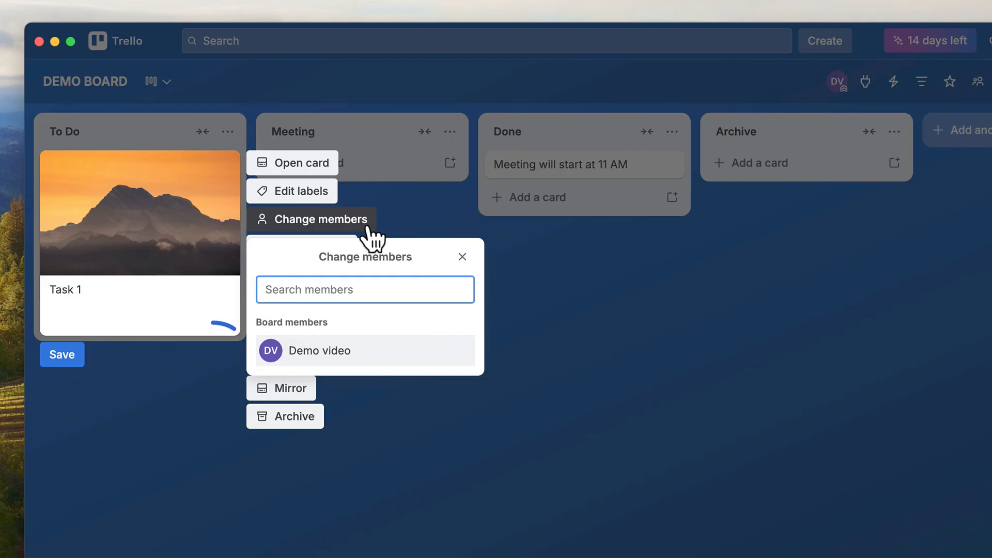
click(369, 352)
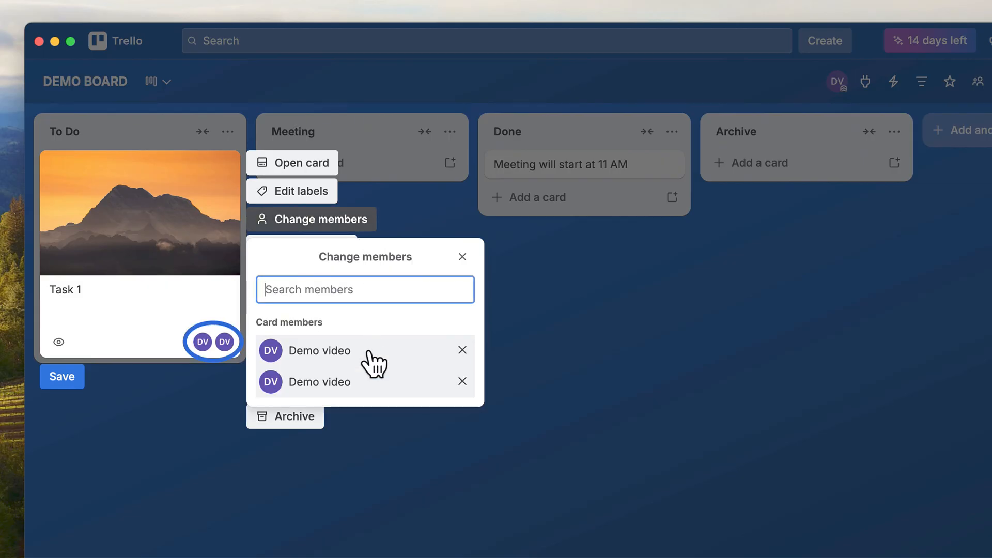
click(461, 258)
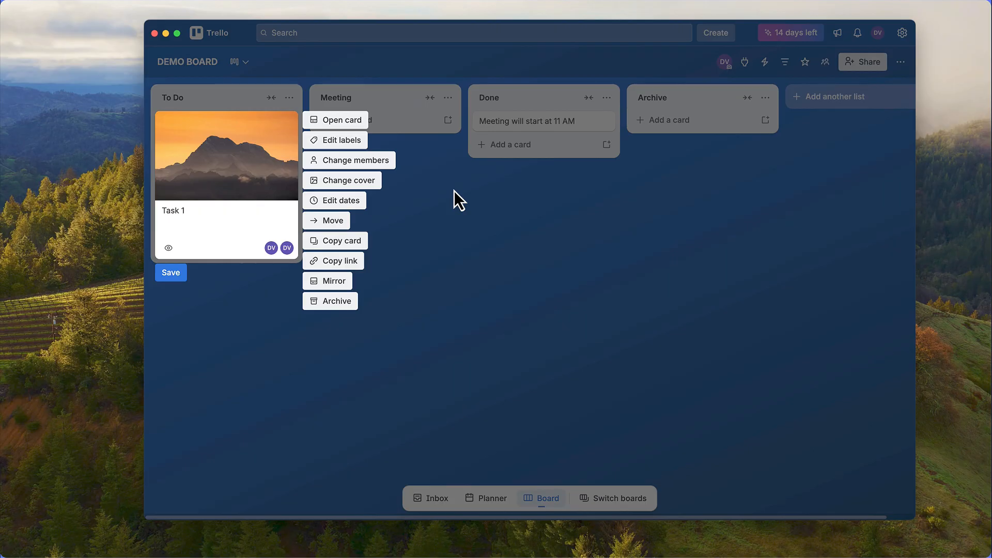
click(435, 217)
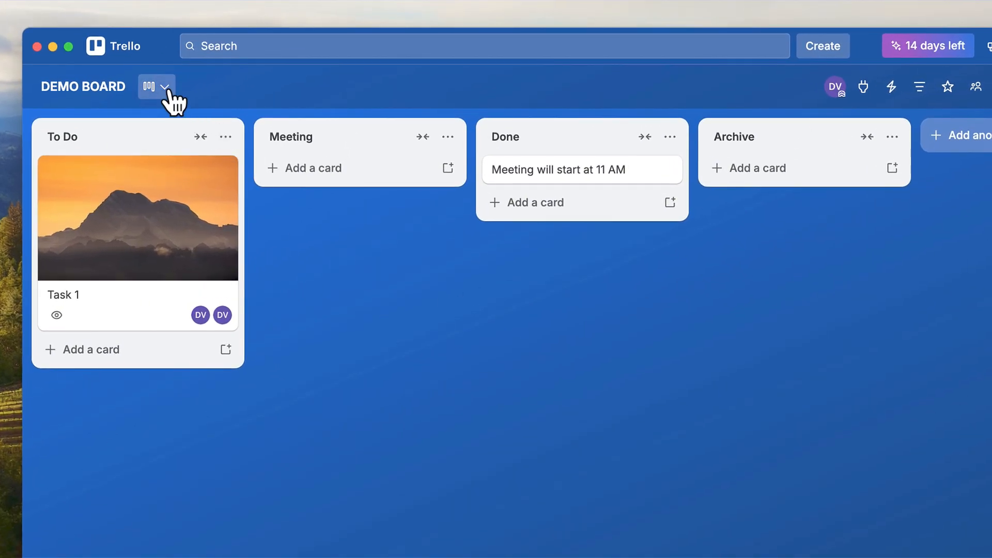
Check which views DEMO BOARD offers besides the board layout, and close the view list
click(214, 72)
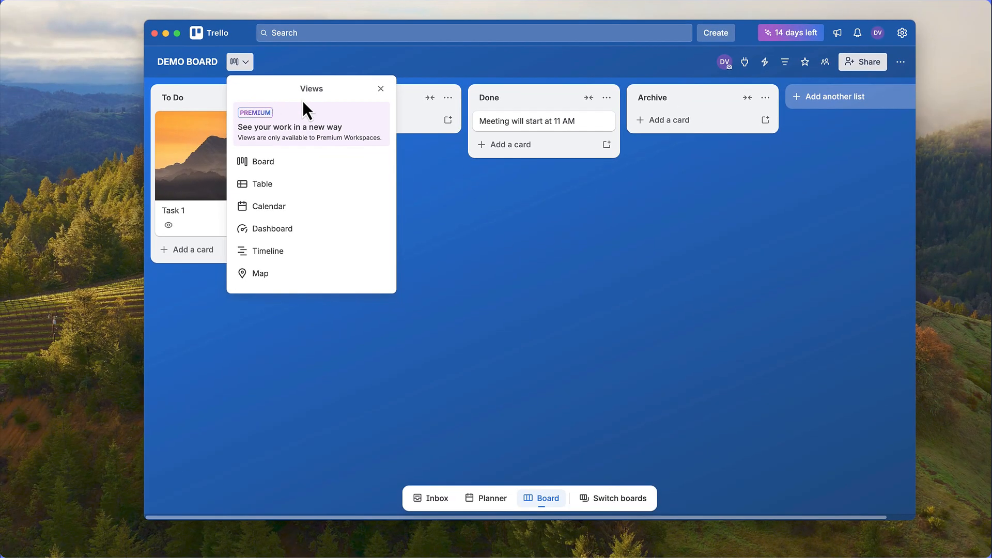
click(380, 90)
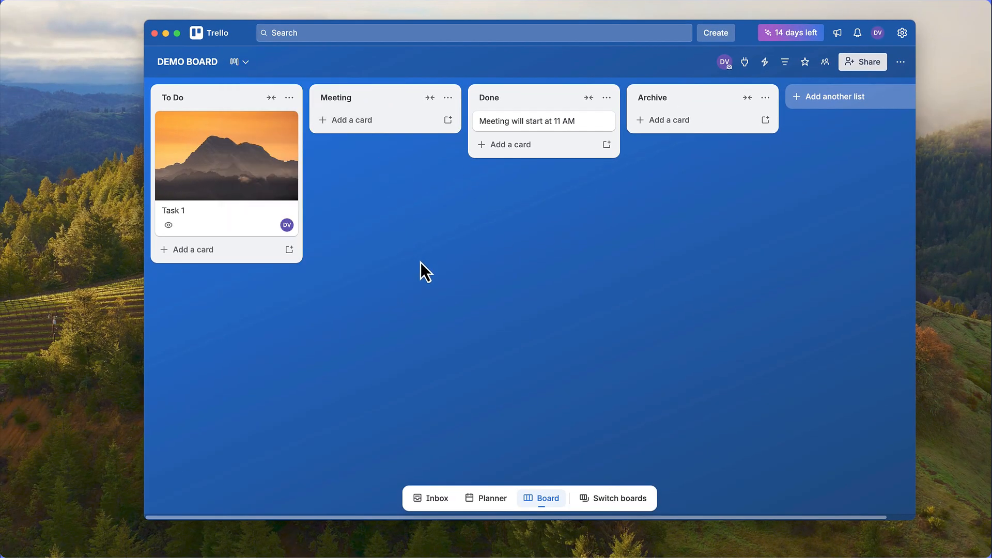